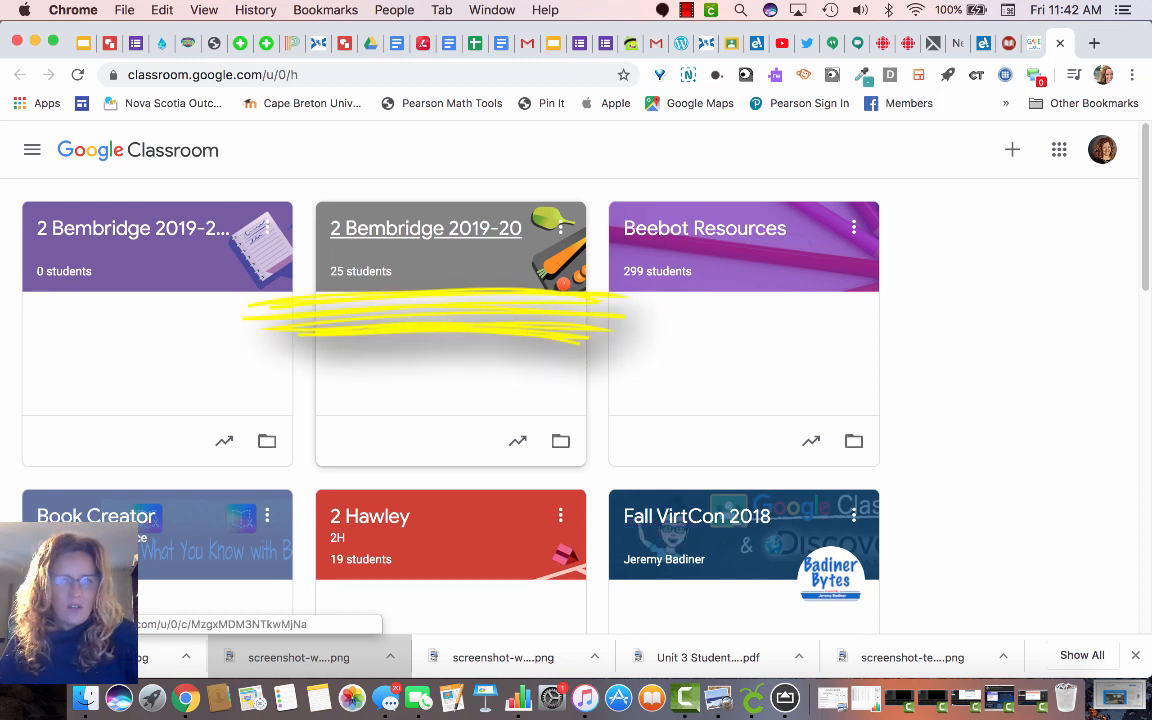
Open the 2019-20 class that has 25 students and start a new assignment in its classwork
click(425, 228)
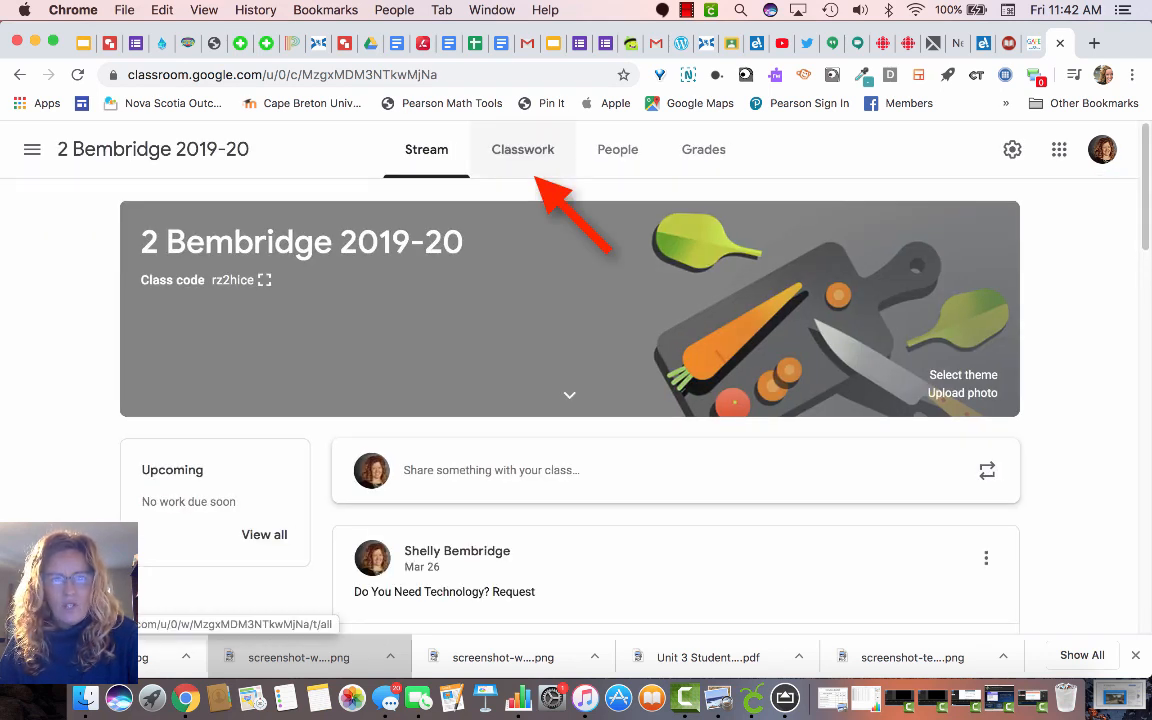
click(522, 149)
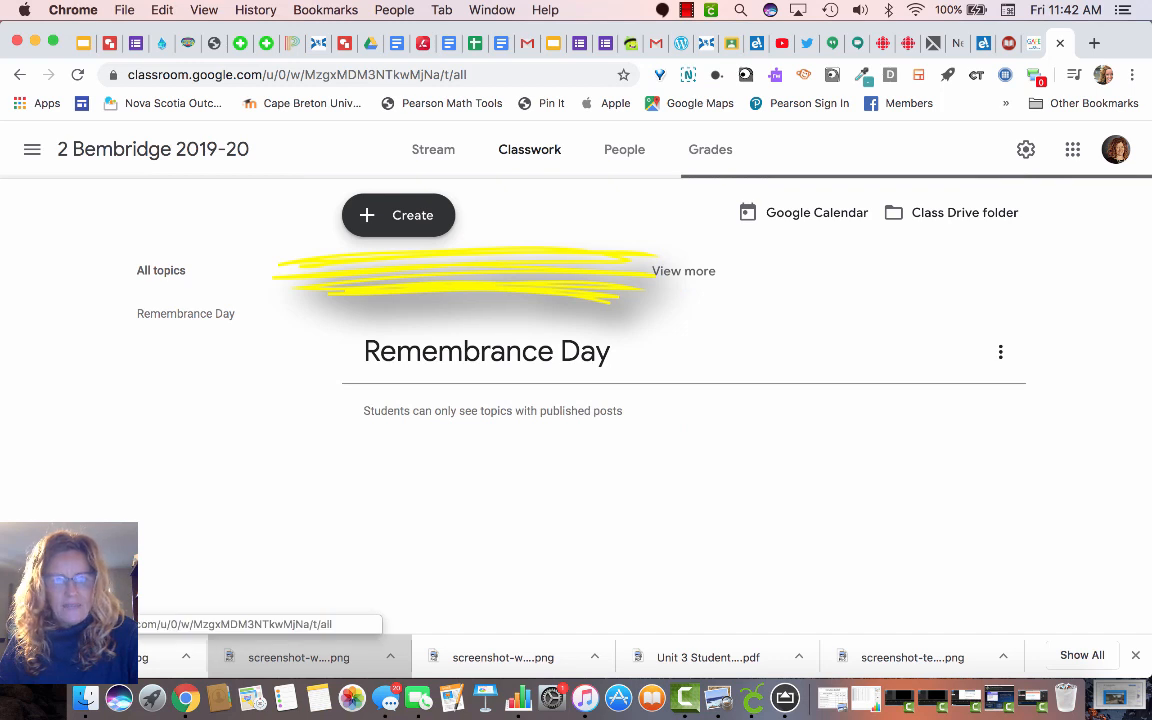
click(398, 215)
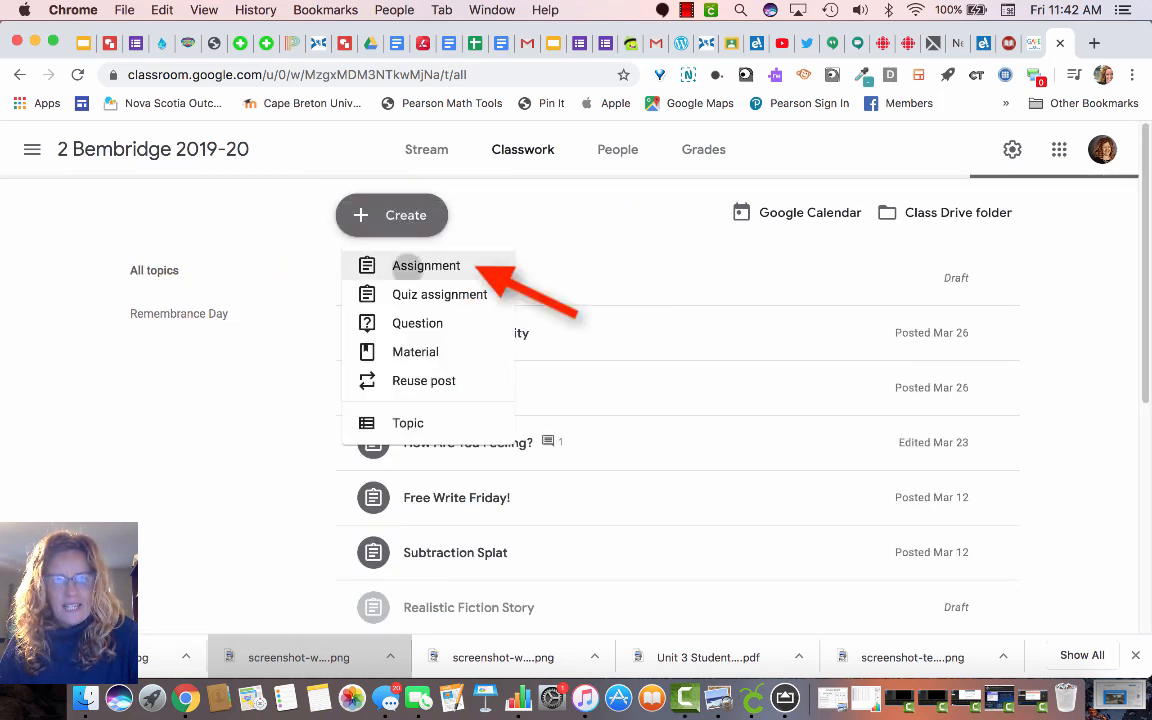
click(426, 265)
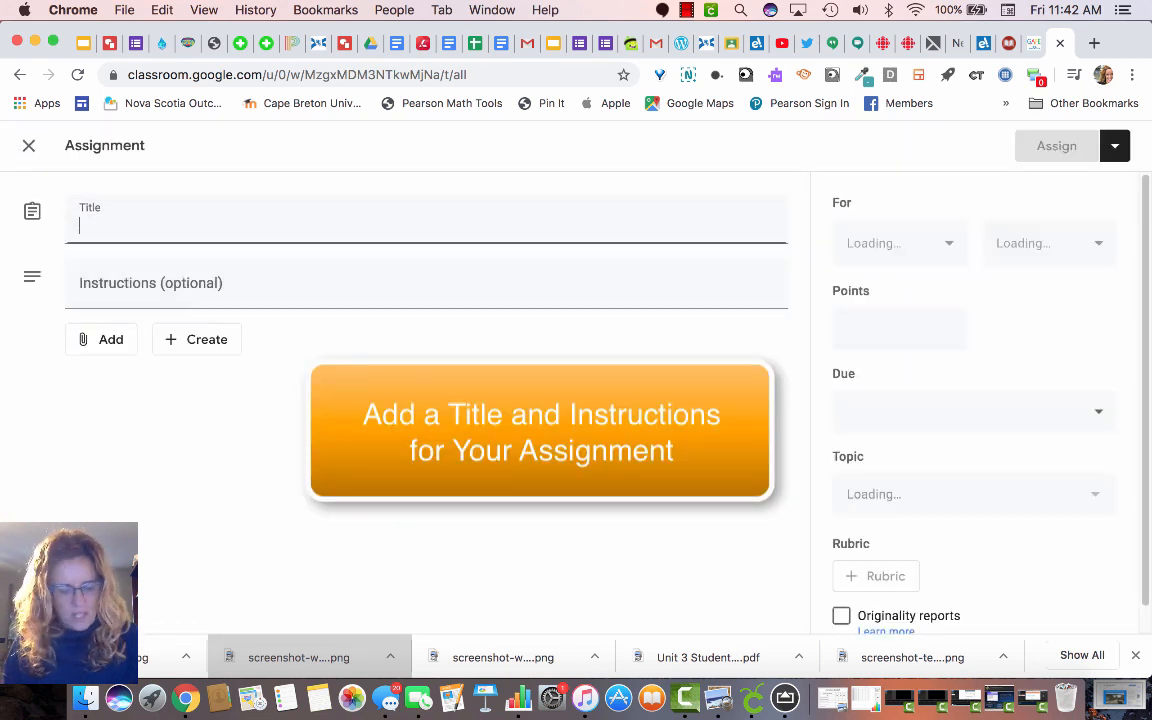
Title the assignment "Would You Rather Read a Paper Book or a Digital Book, Like on Epic?"
text(Wo)
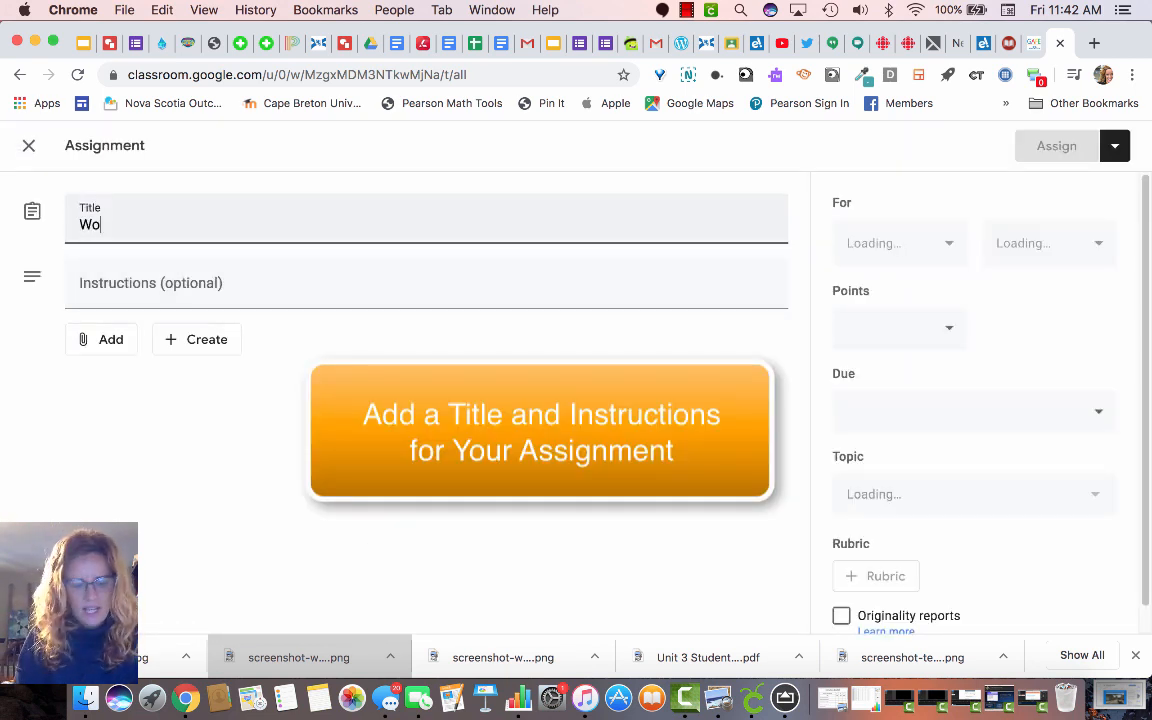
text(uld Y)
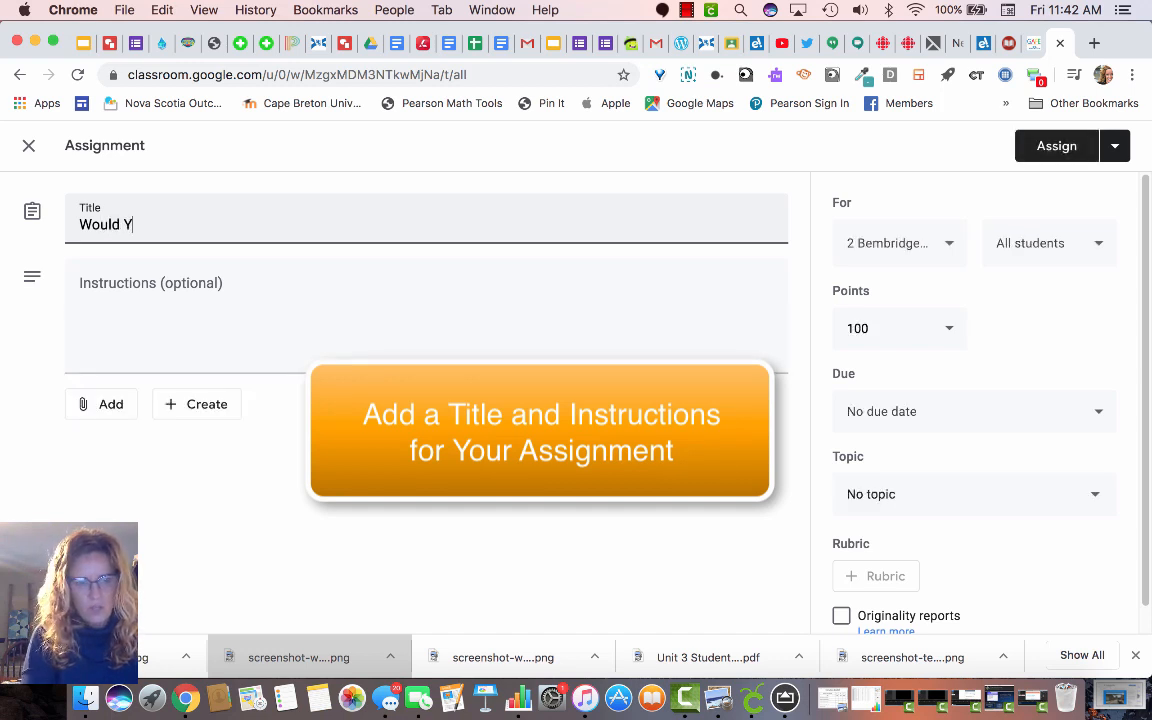
text(ou Rather)
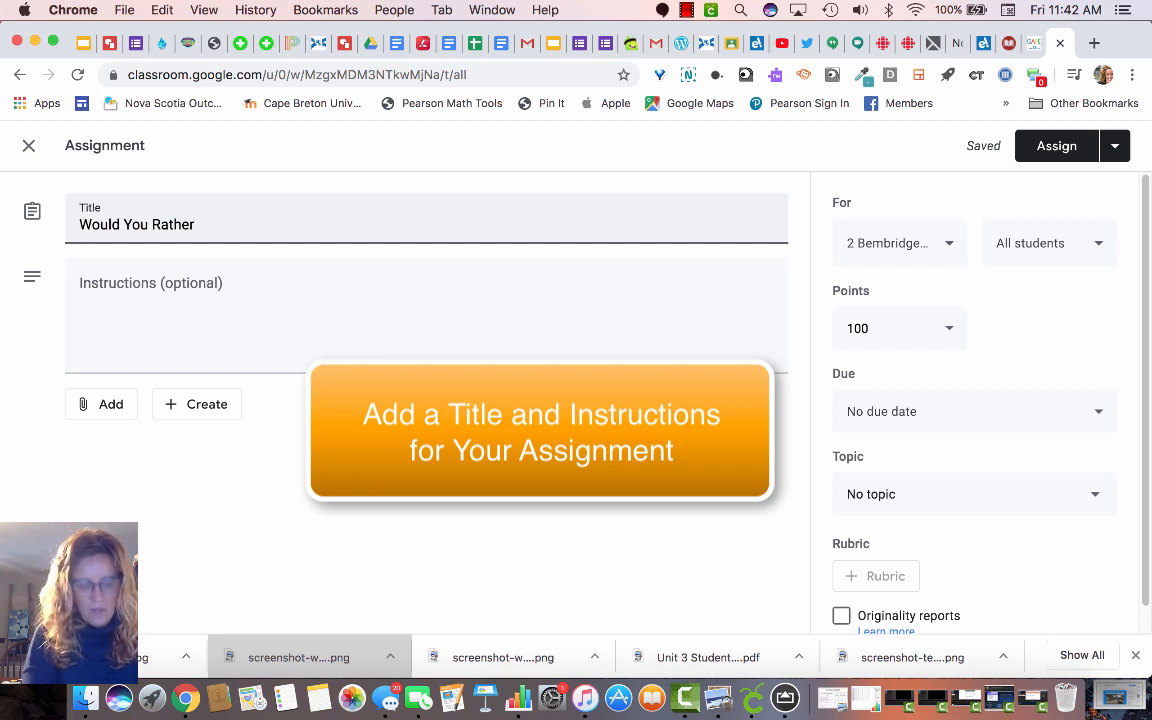
text(Read a Pape)
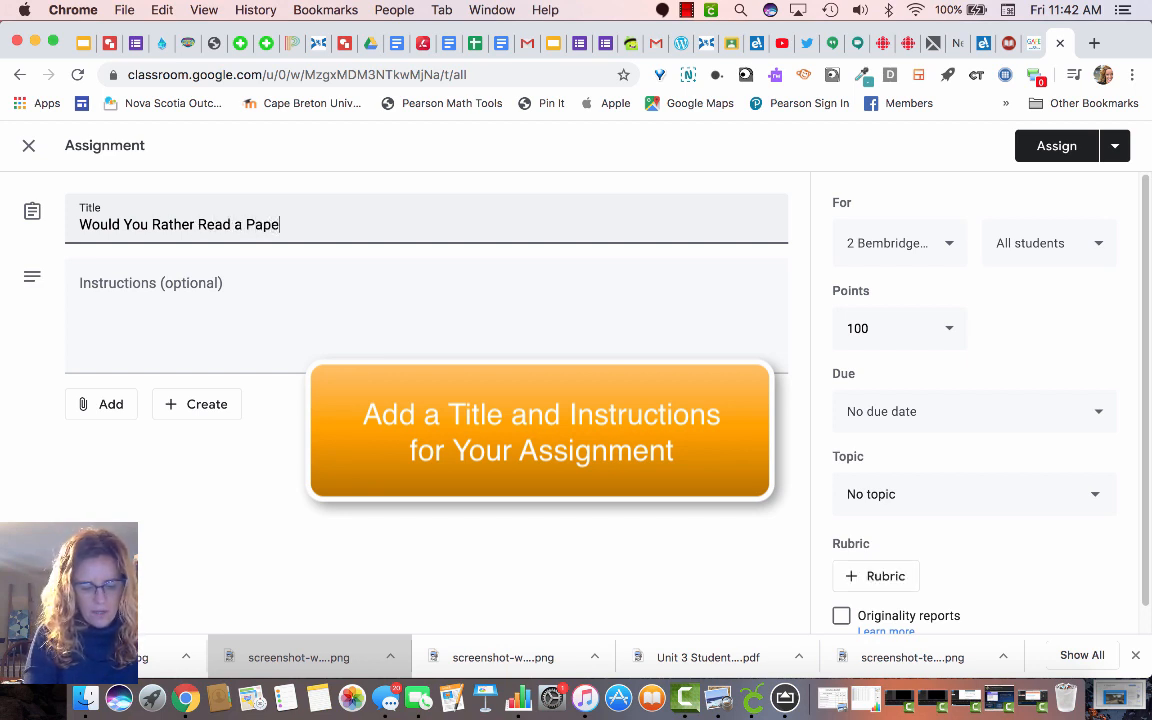
text(r BVoo)
key(BackSpace)
key(BackSpace)
key(BackSpace)
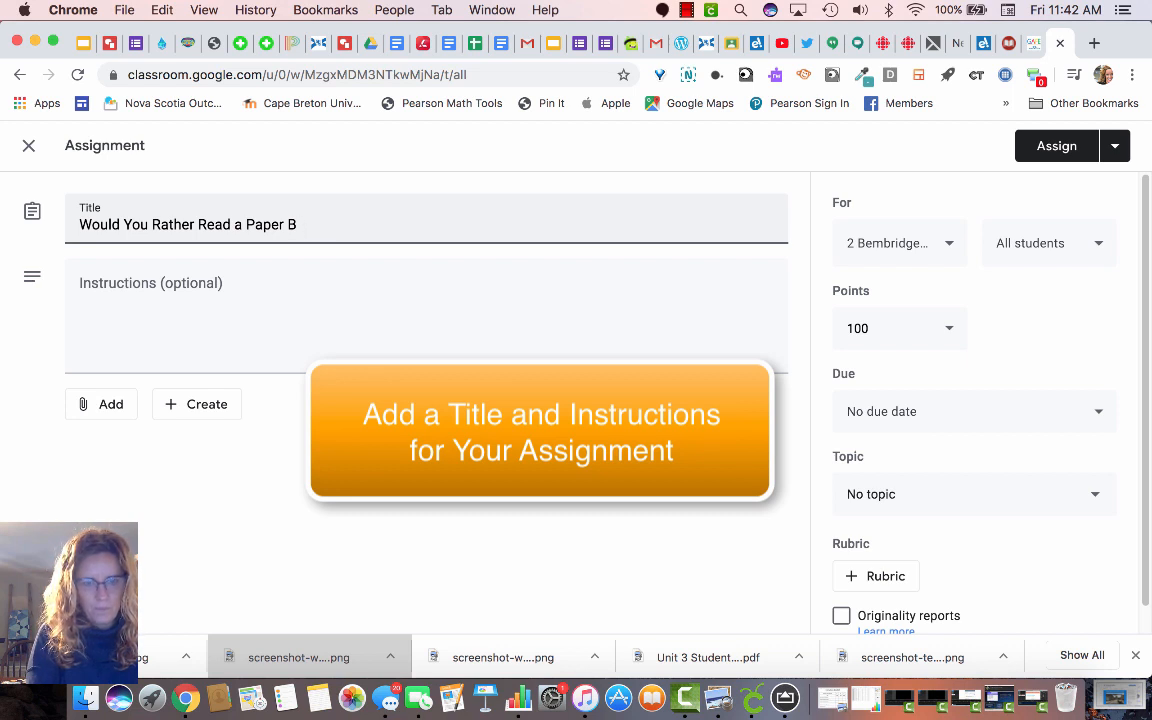
text(oot)
key(BackSpace)
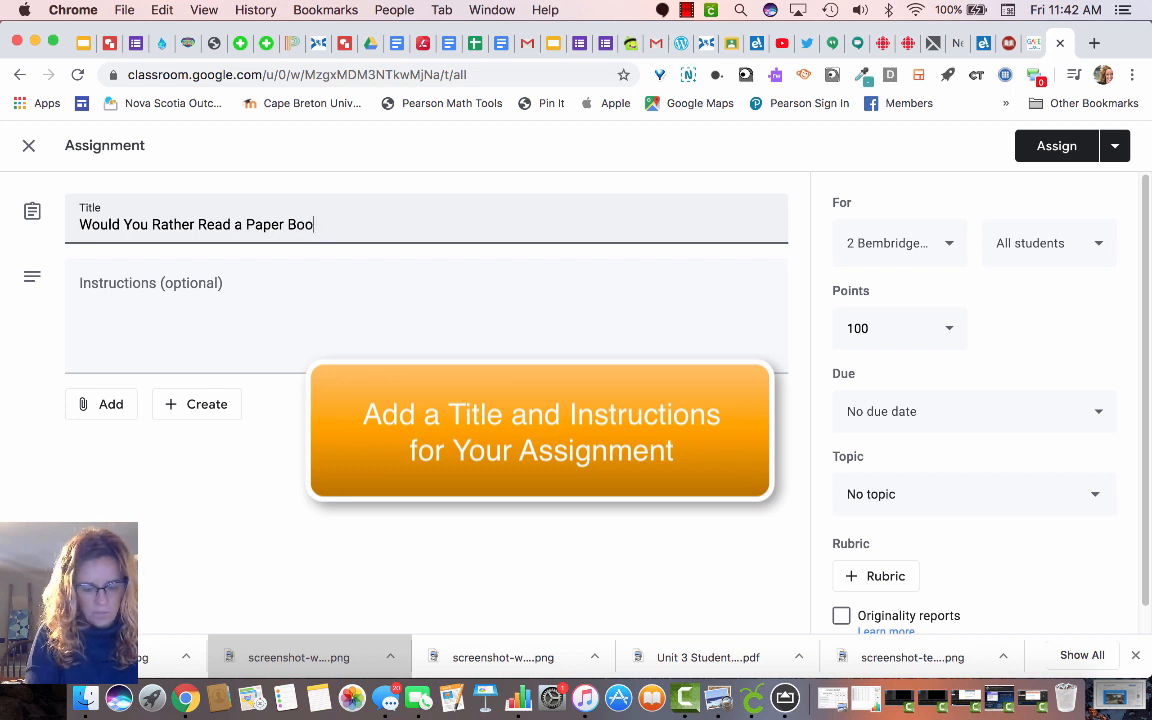
text(k or a)
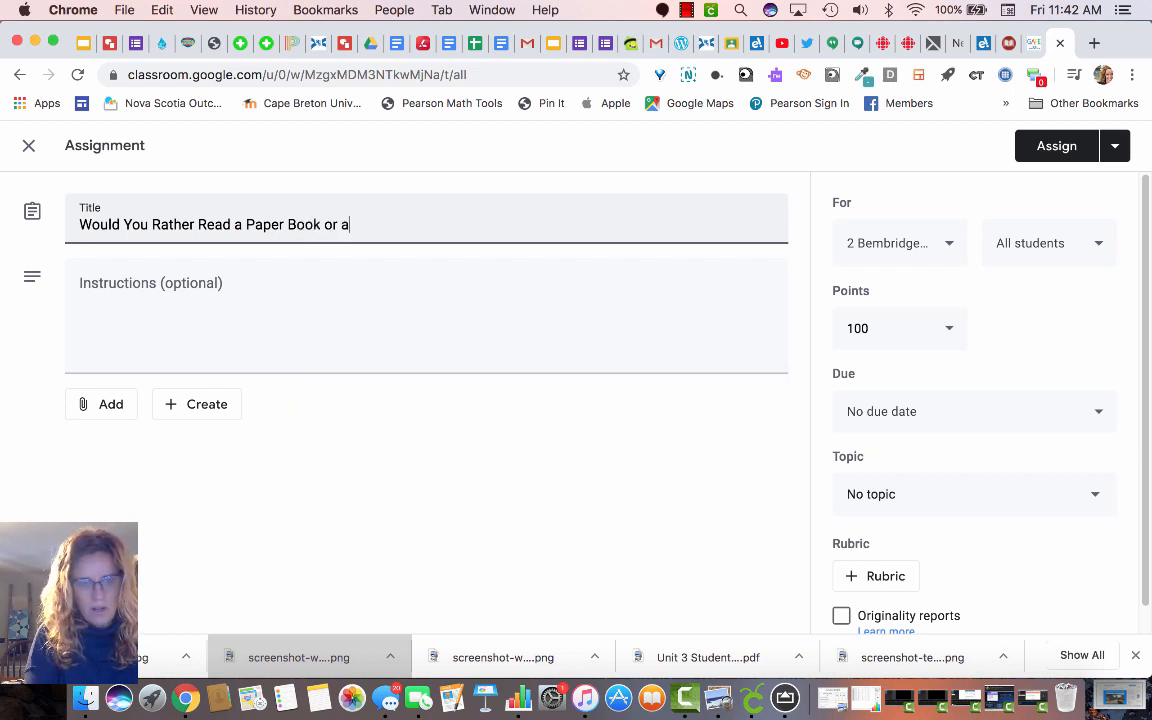
text( Digita)
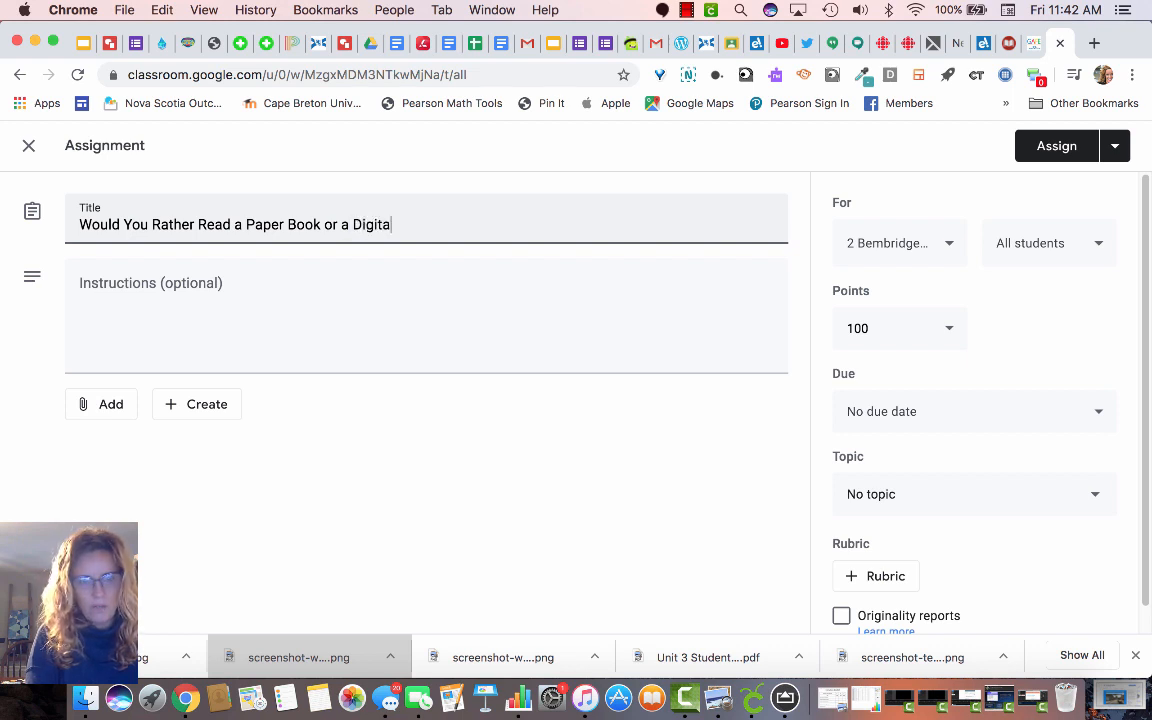
text(l Book, Like on E)
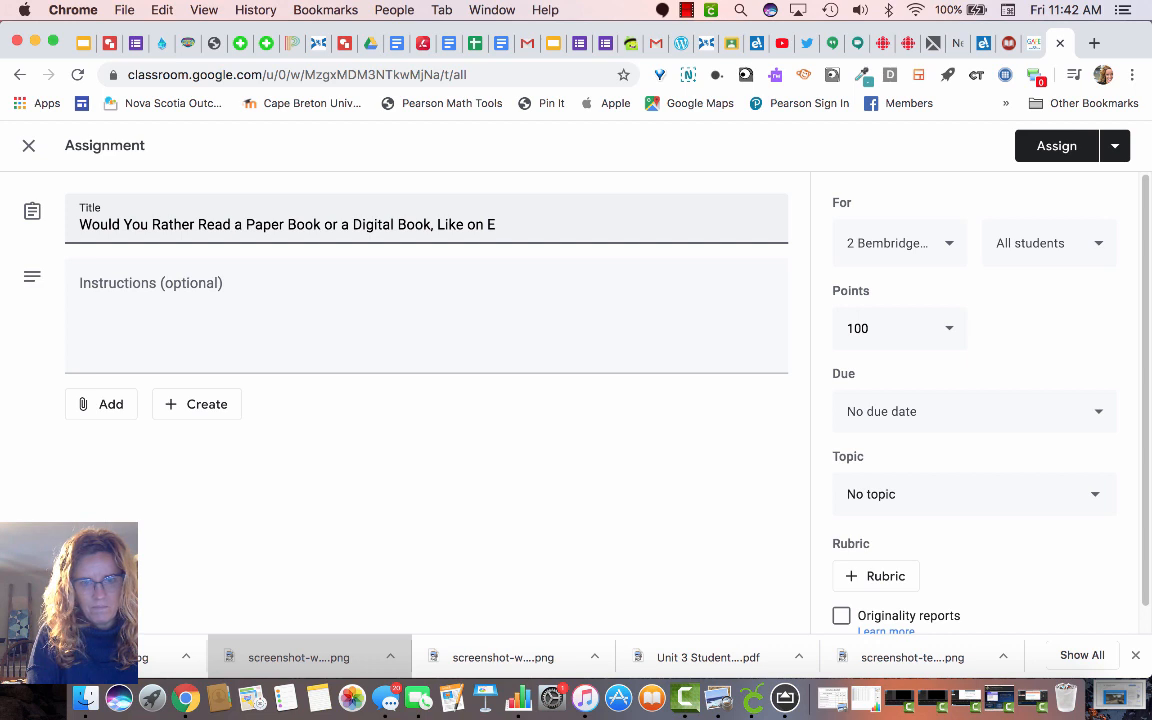
text(pic?)
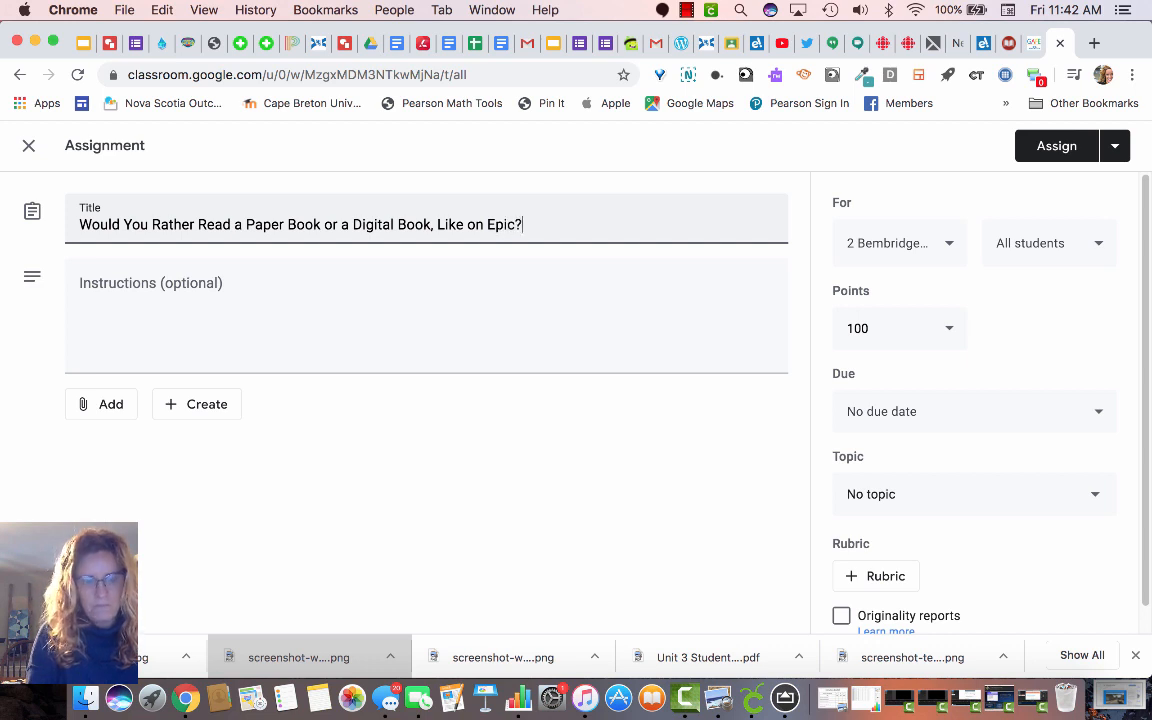
Begin the assignment's instructions with "Complete your would you rather writing using the instructions in the document attached."
key(Tab)
text(Comple y)
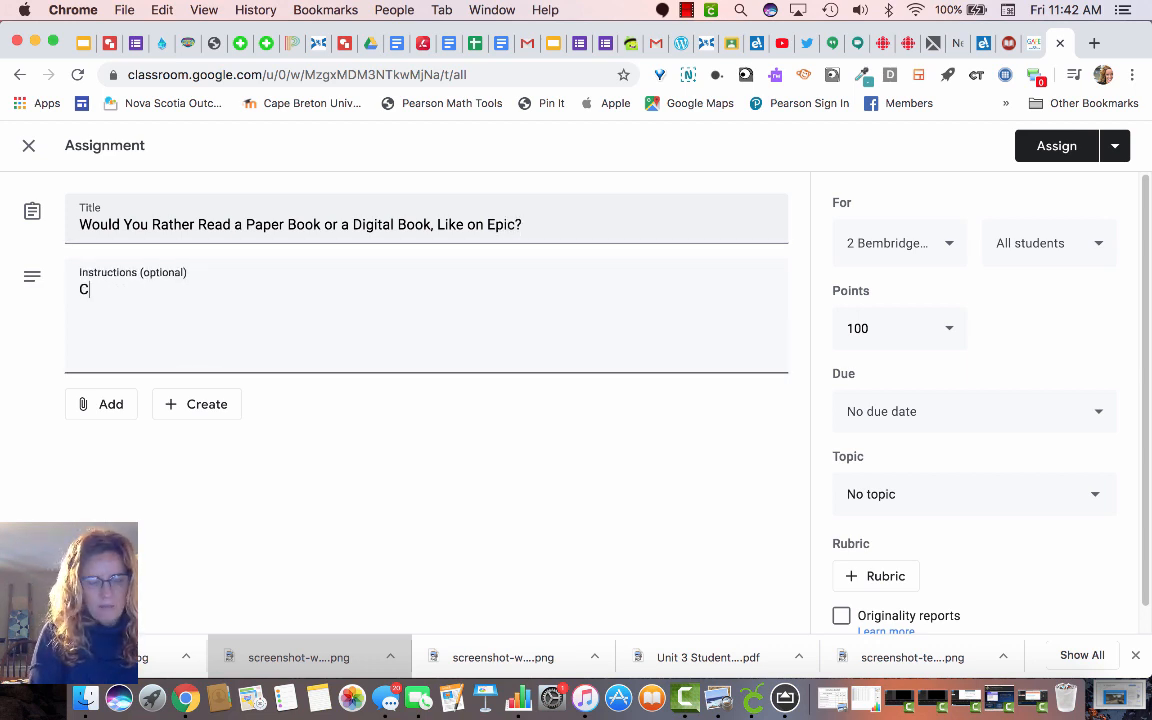
key(BackSpace)
key(BackSpace)
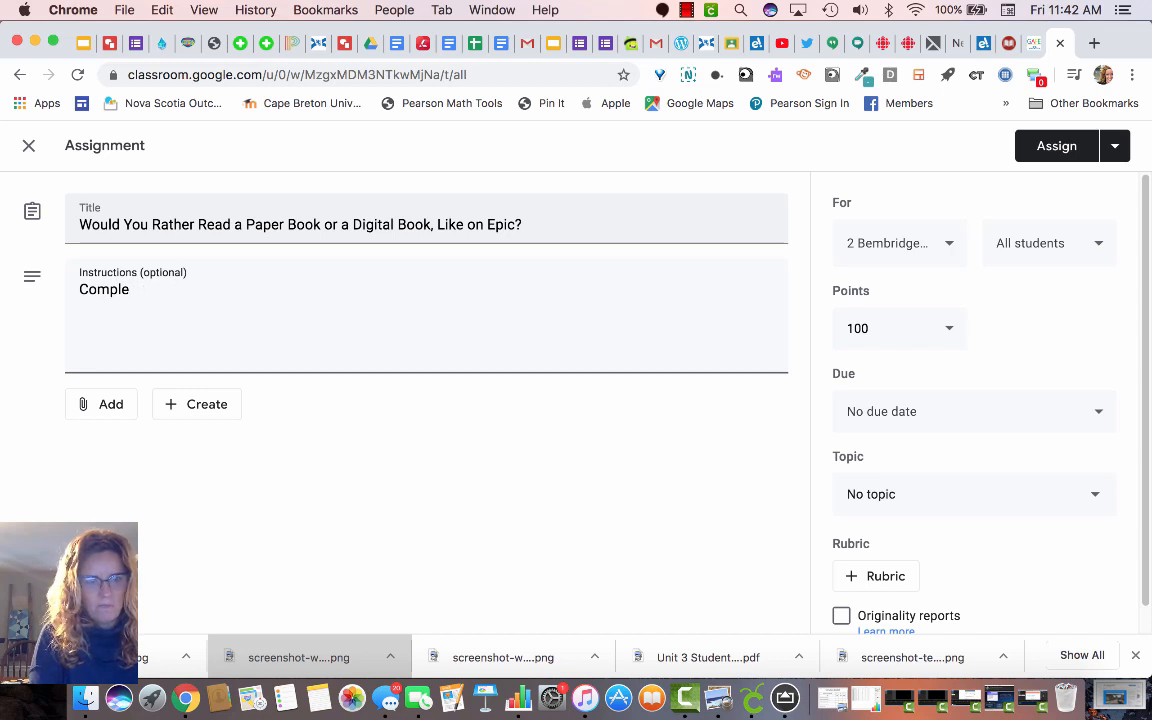
text(te your would)
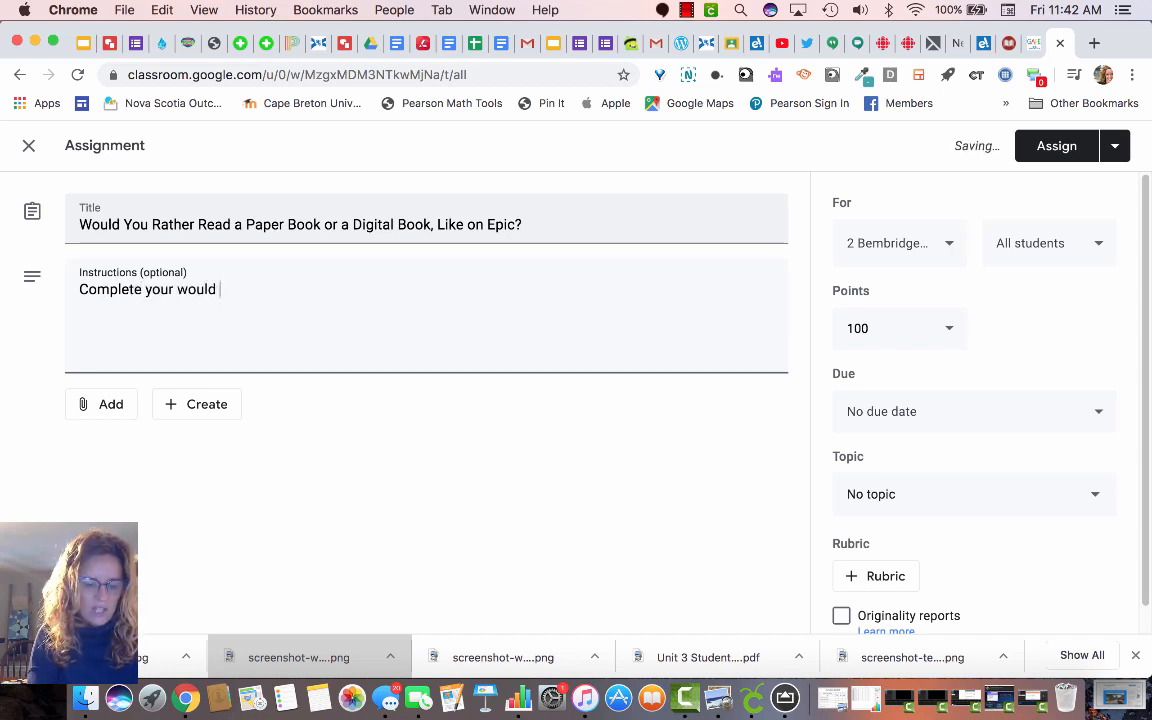
text( you)
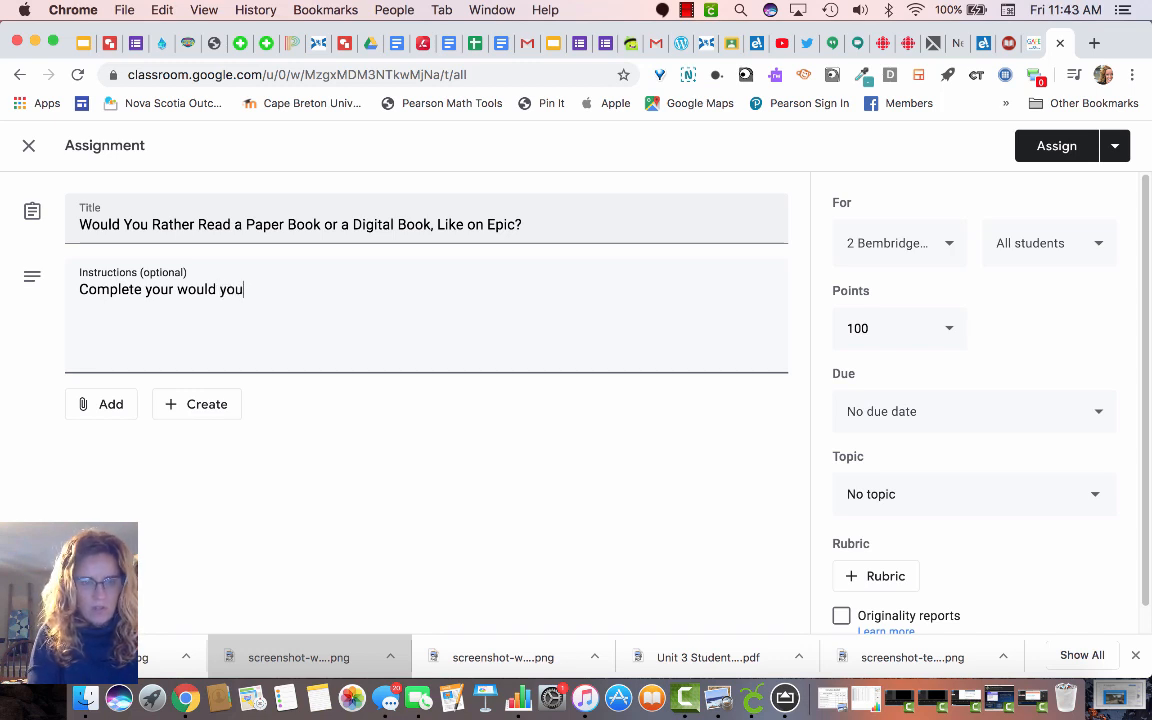
text( rather writing)
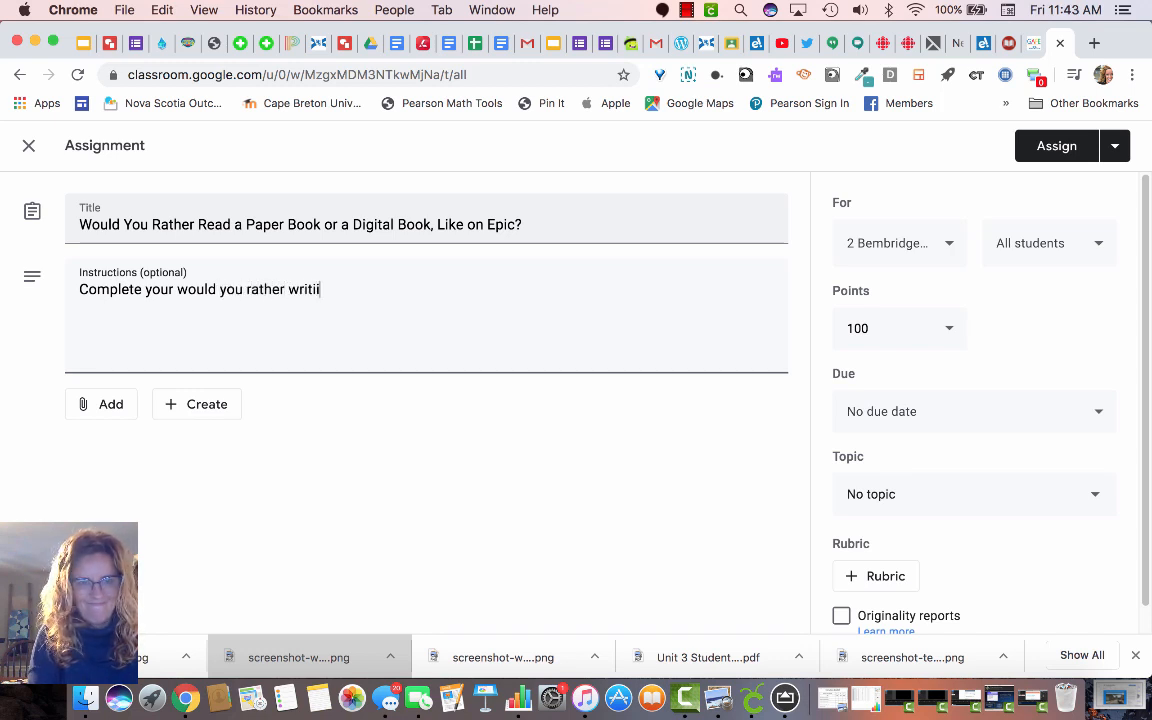
key(BackSpace)
key(BackSpace)
text(n)
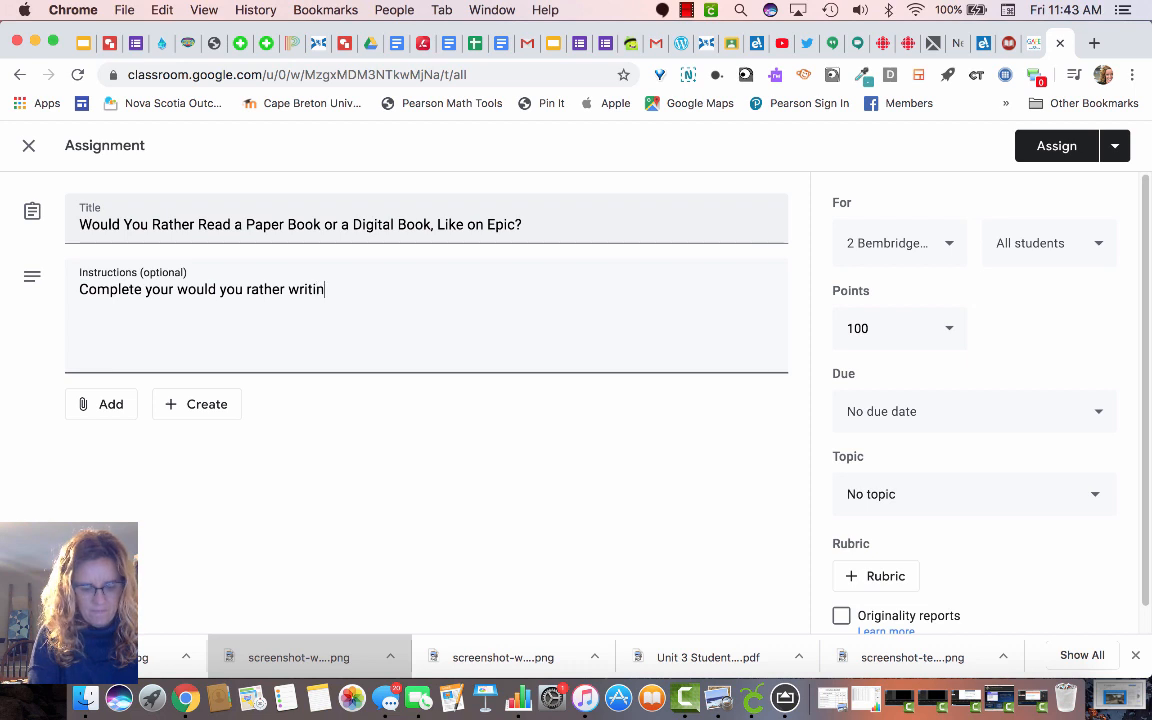
text(g using t)
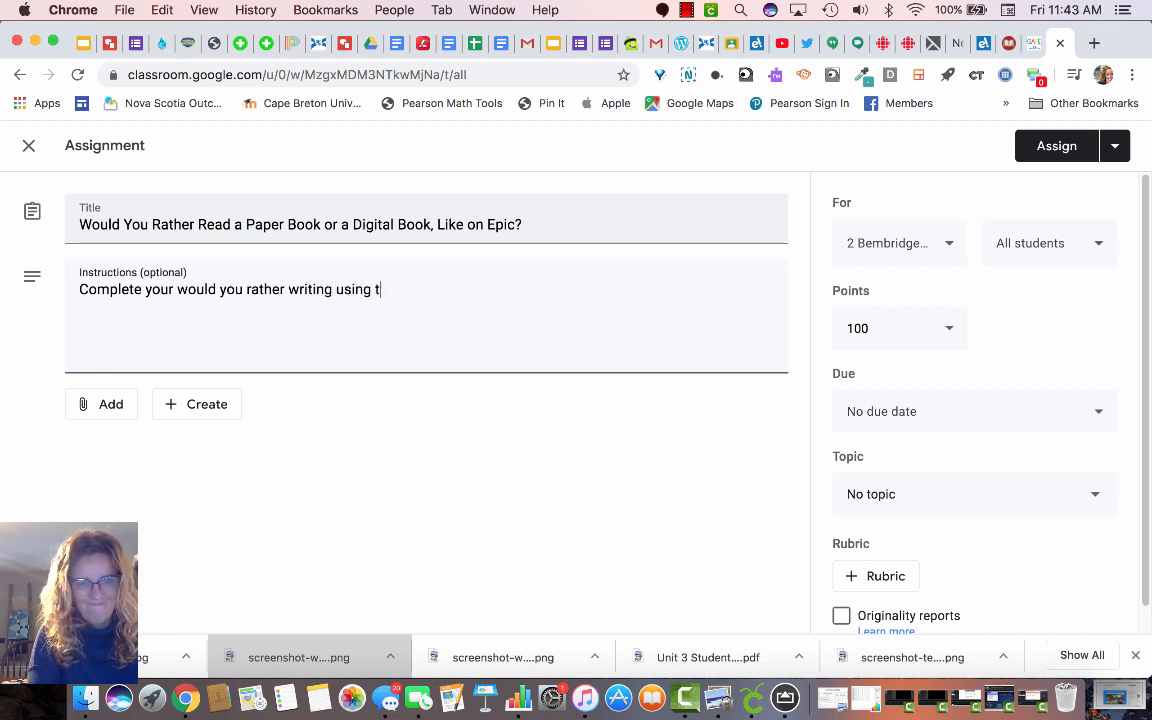
text(he instructions )
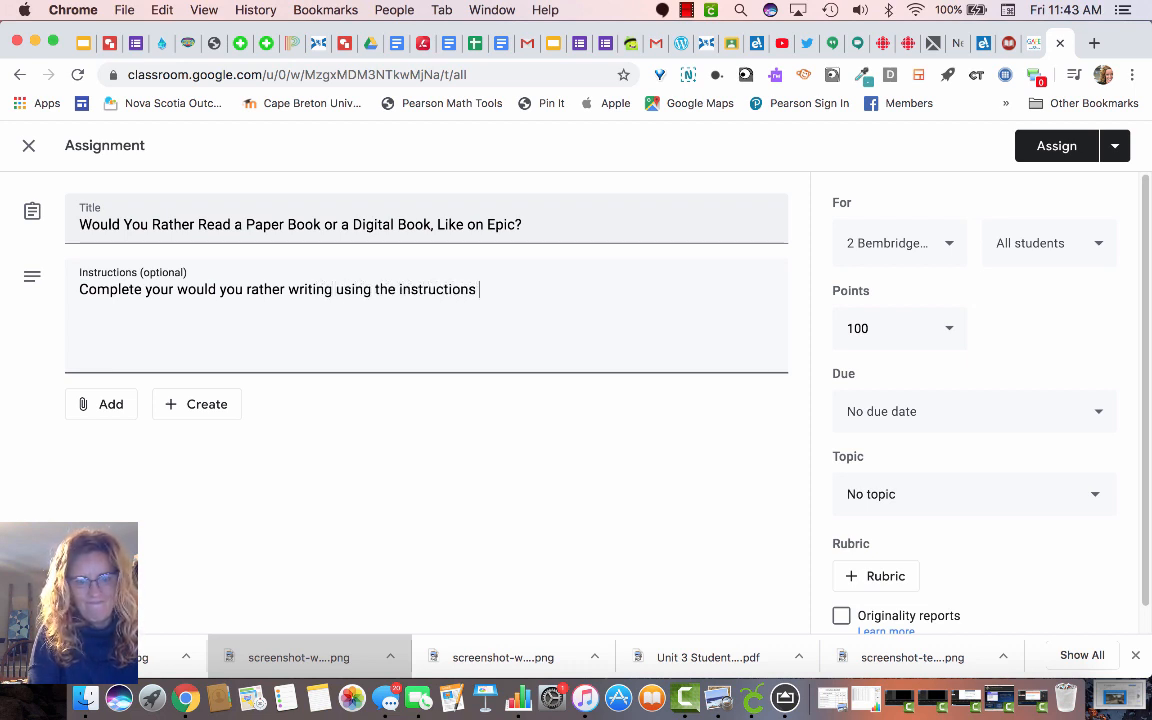
text(in the document at)
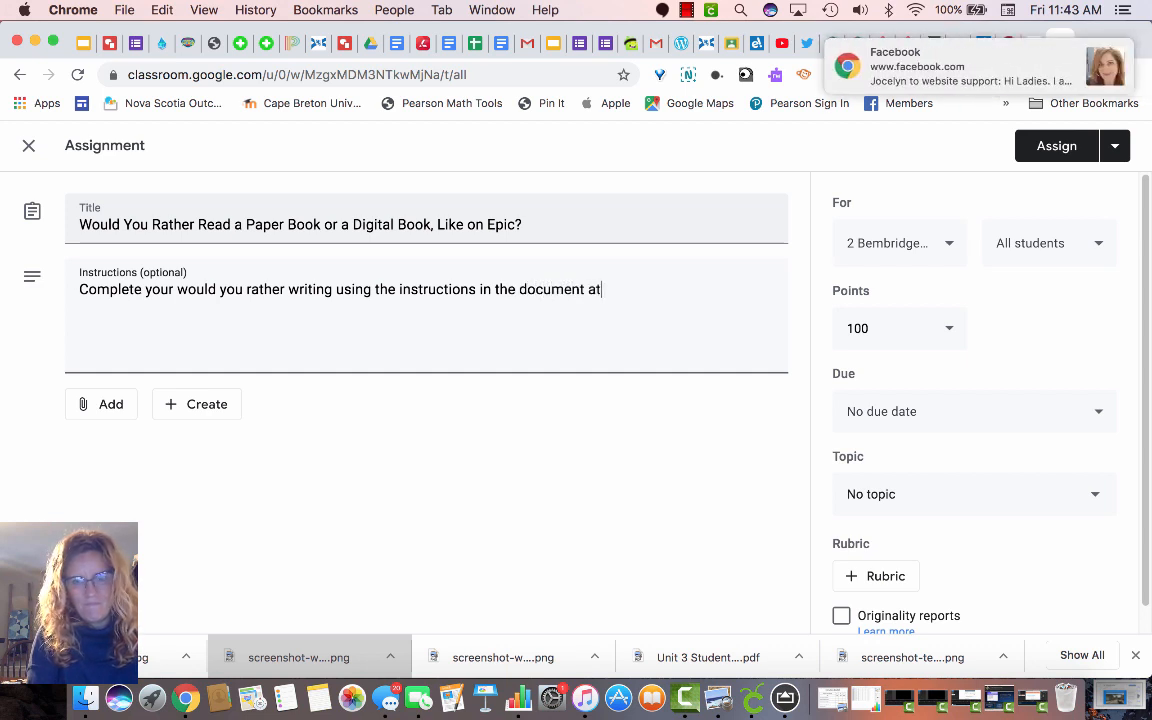
text(tached.  Be su)
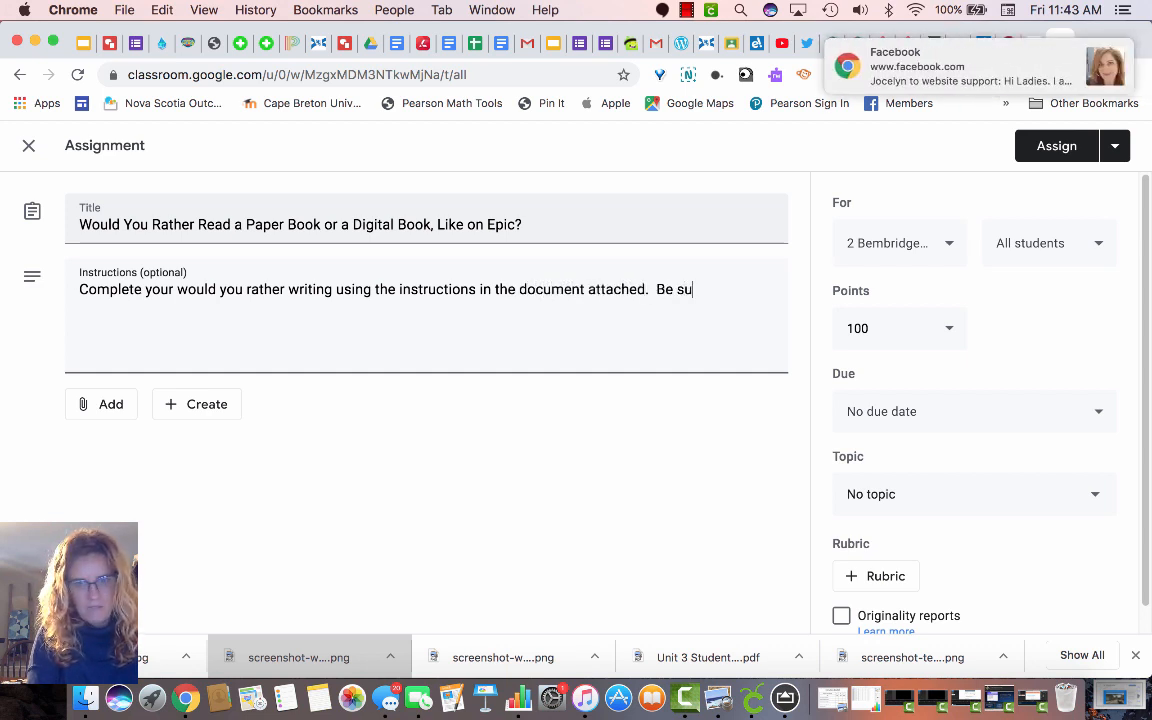
Finish the instructions with "Be sure to edit your work, write in full and complete sentences and create a strong argument in support of your opinion."
text(re to edit you)
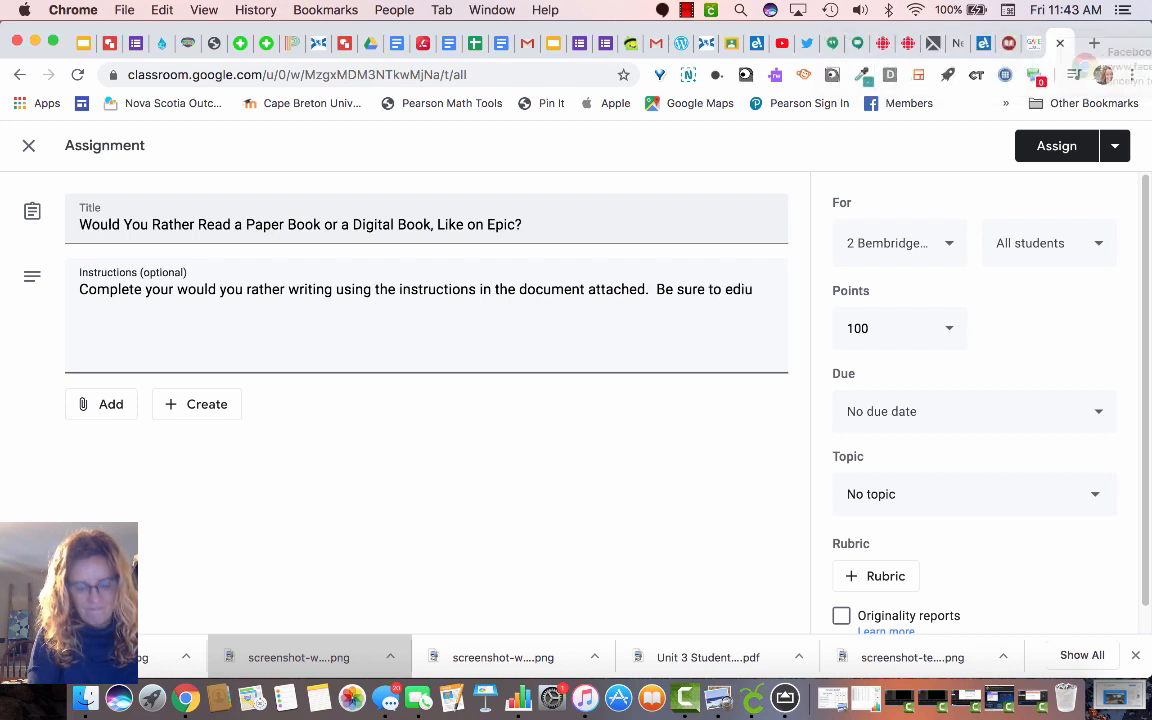
text(r work)
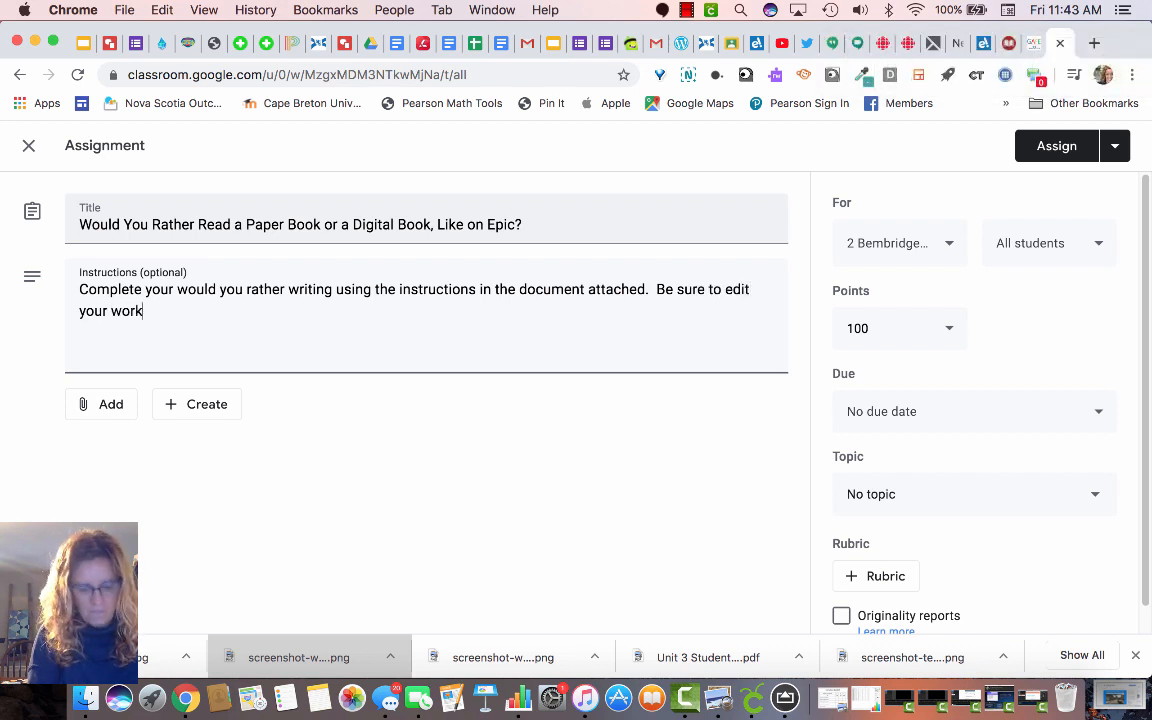
text(, write in fu)
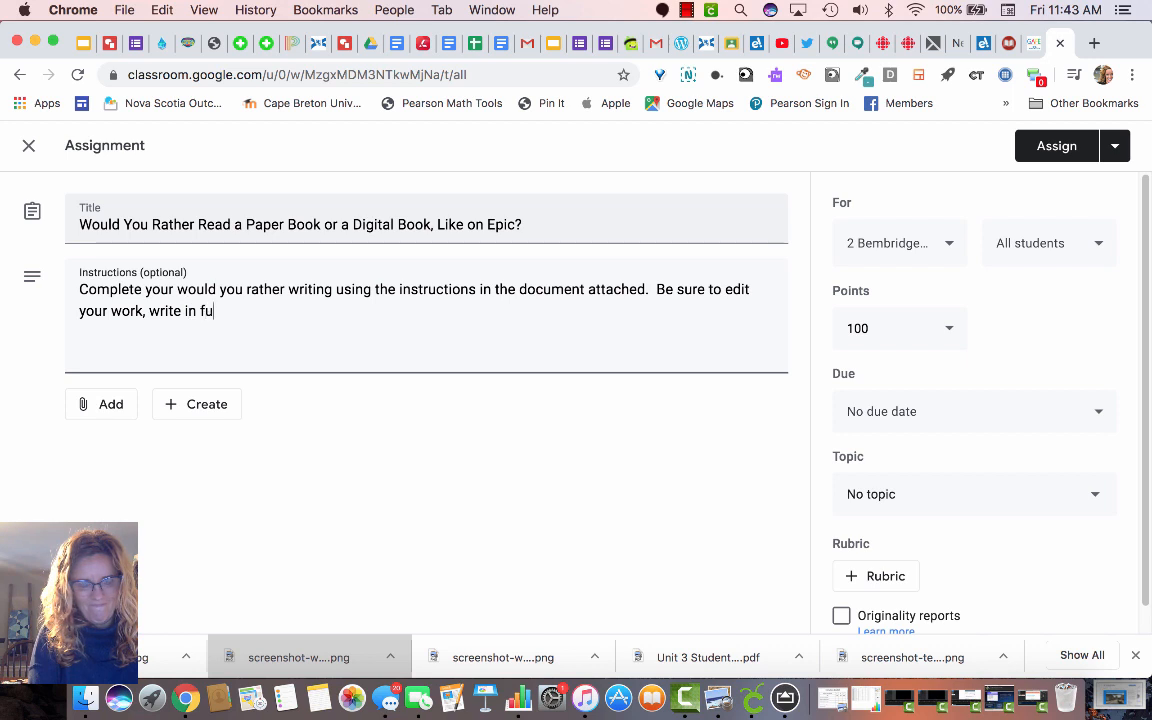
text(ll anc)
key(BackSpace)
text(d comple)
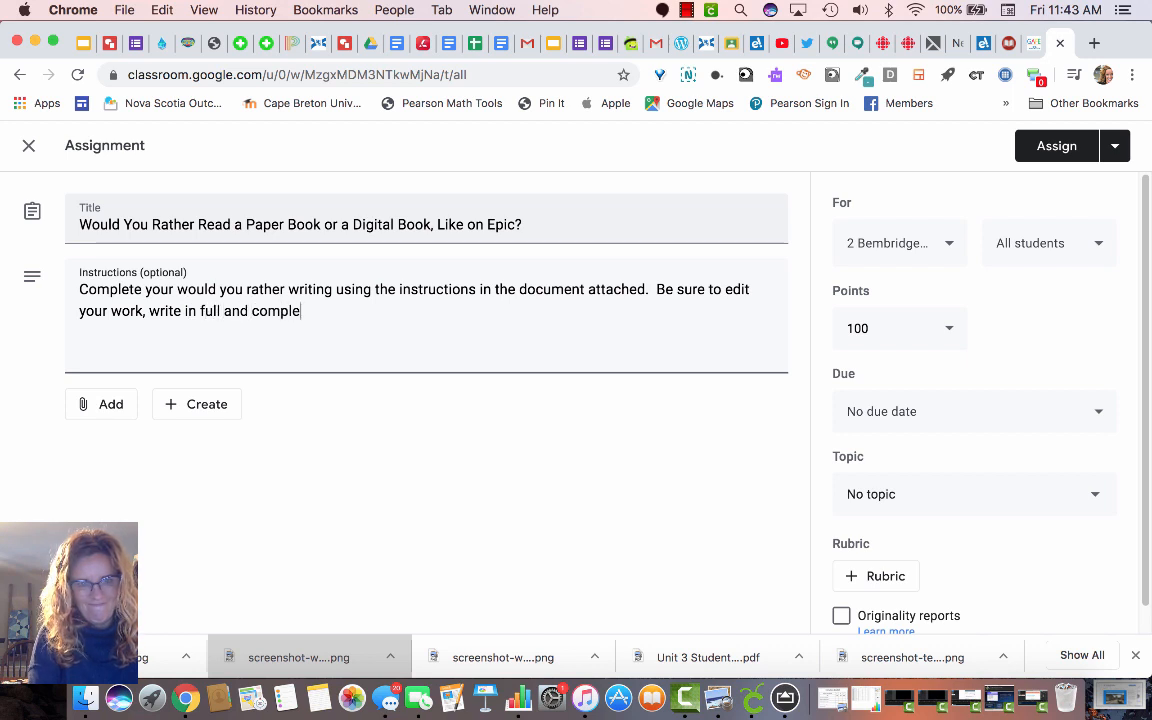
text(te senten)
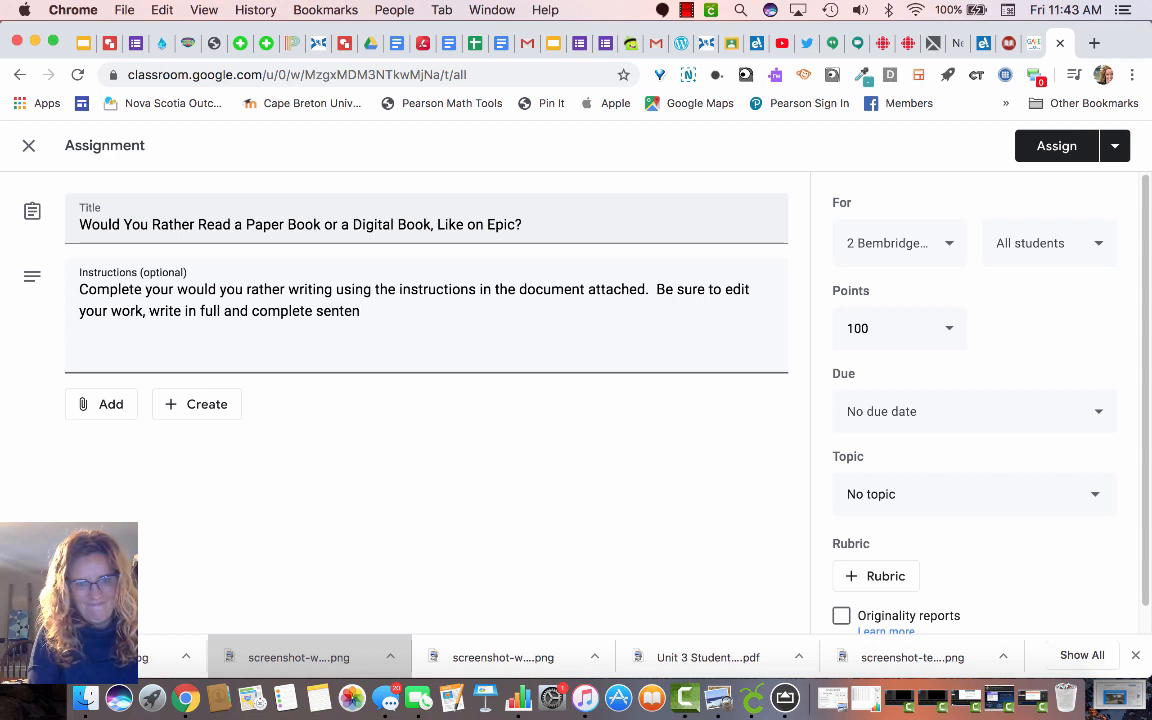
text(ces and)
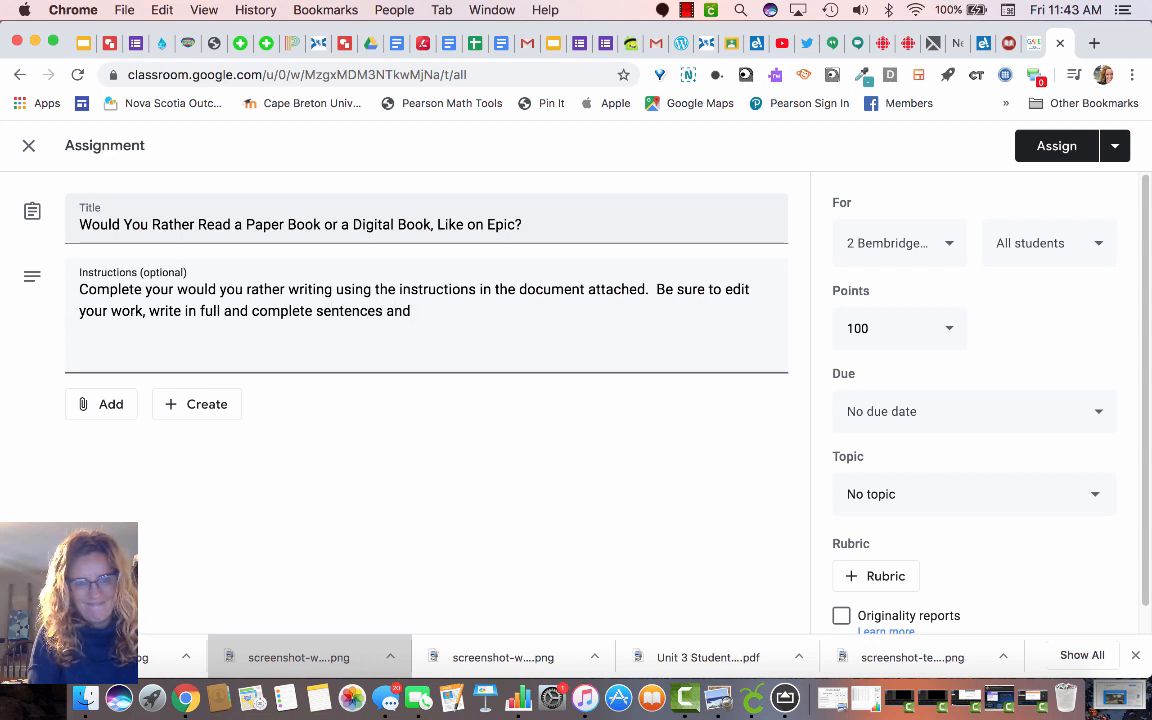
text( create a)
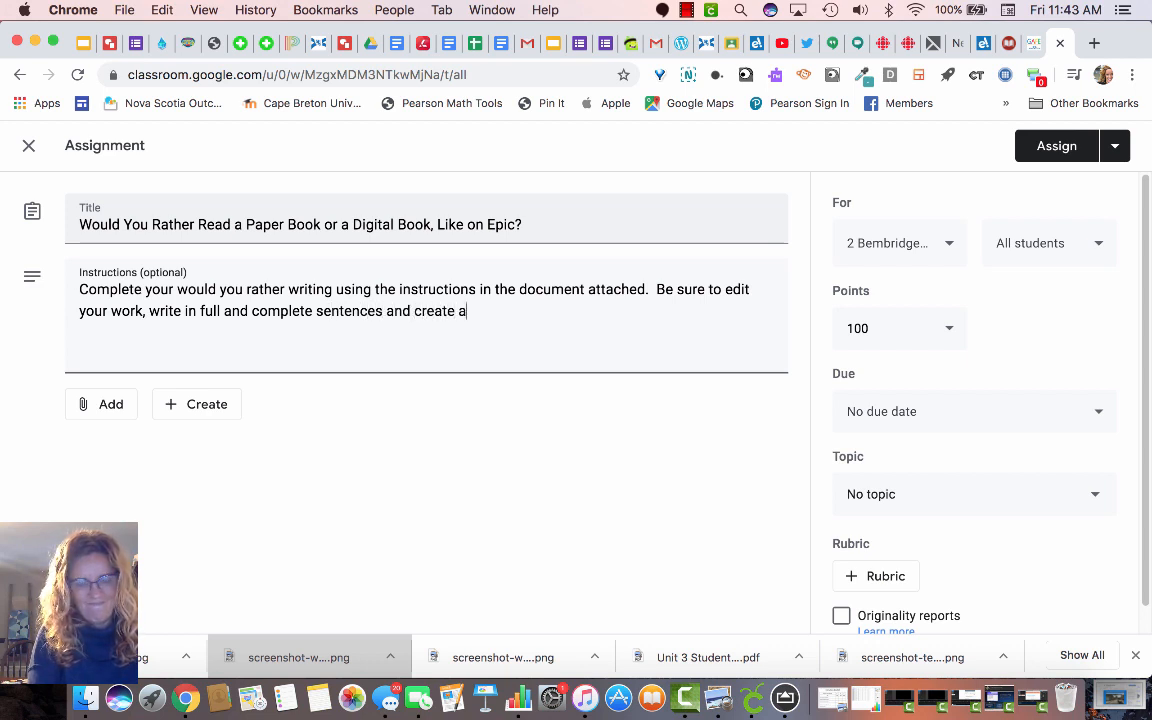
text( strong ar)
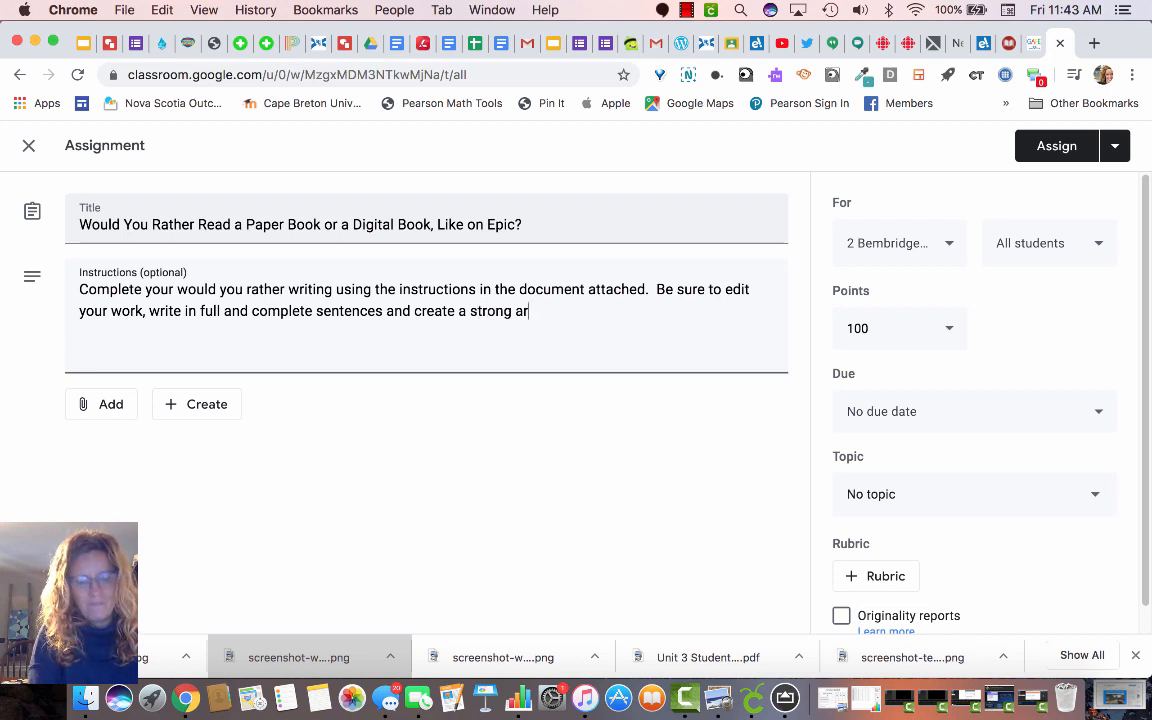
text(gument in supp)
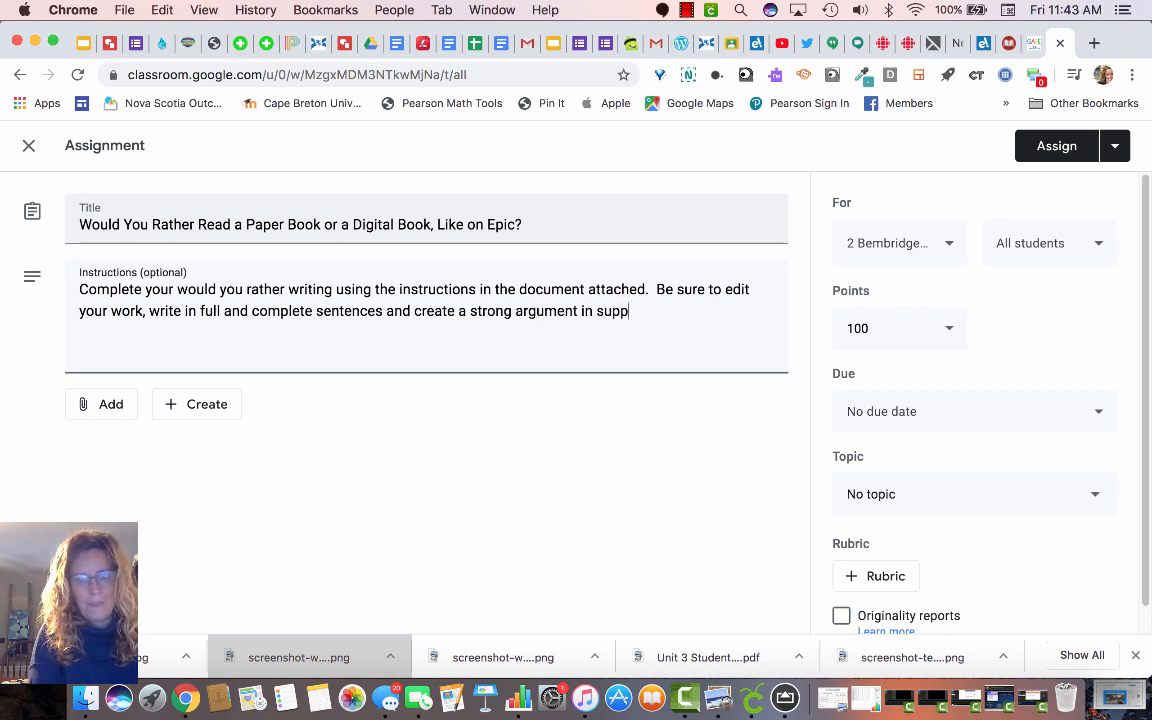
text(ort of your o)
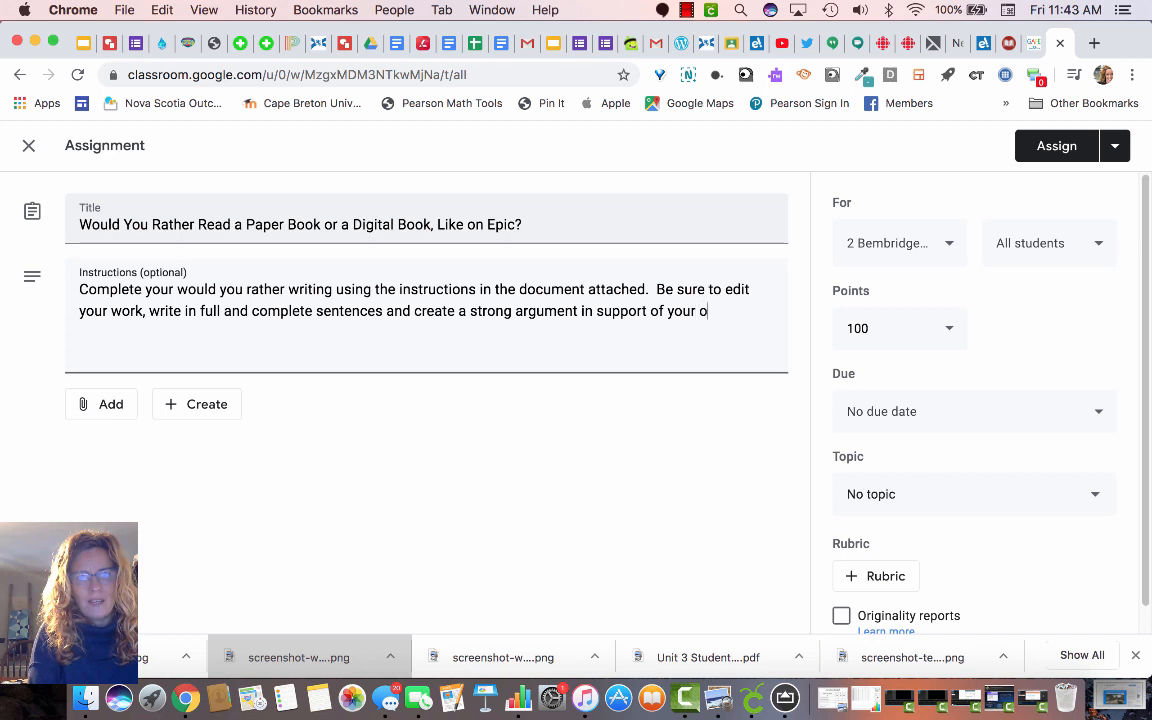
text(pinion.)
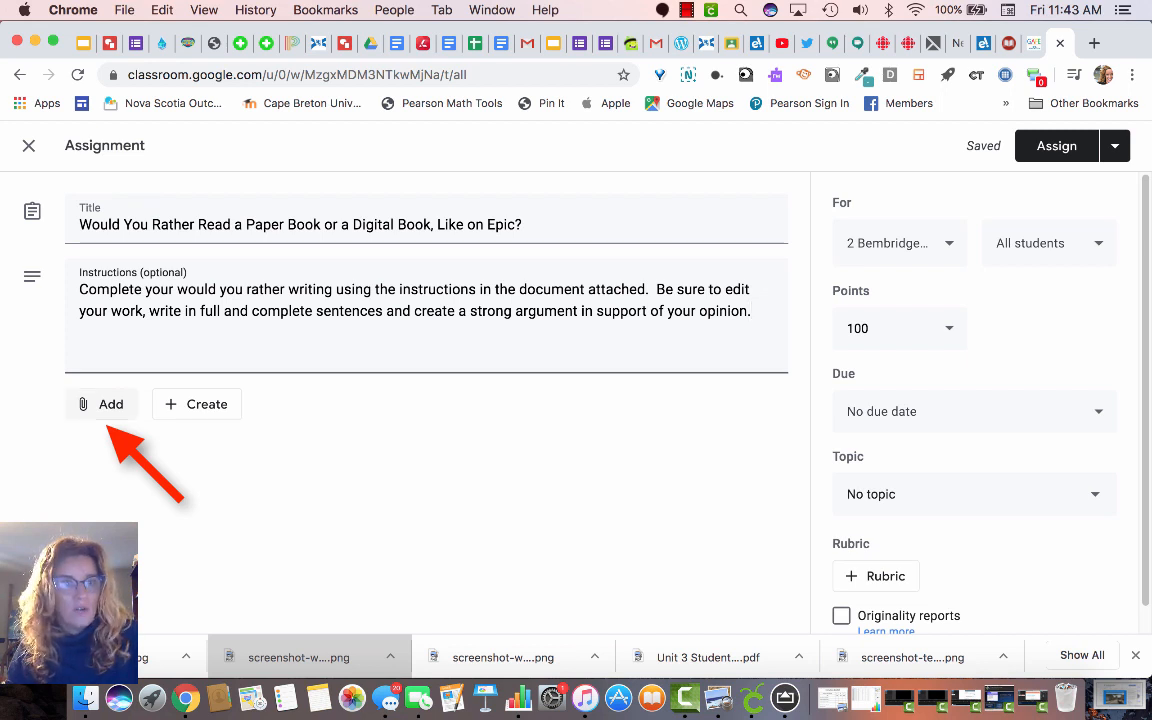
Attach the Google Drive document "Would Your Rather Read Paper Books or Digital Books" to the assignment, with a copy made for each student
click(101, 404)
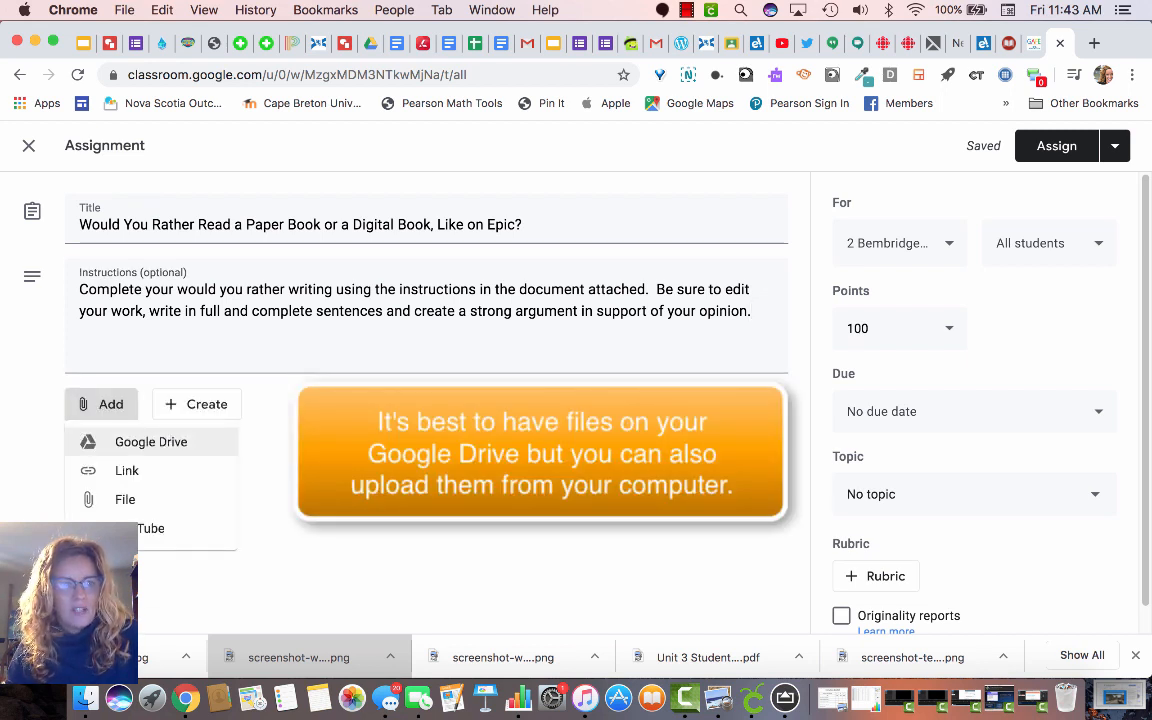
click(151, 442)
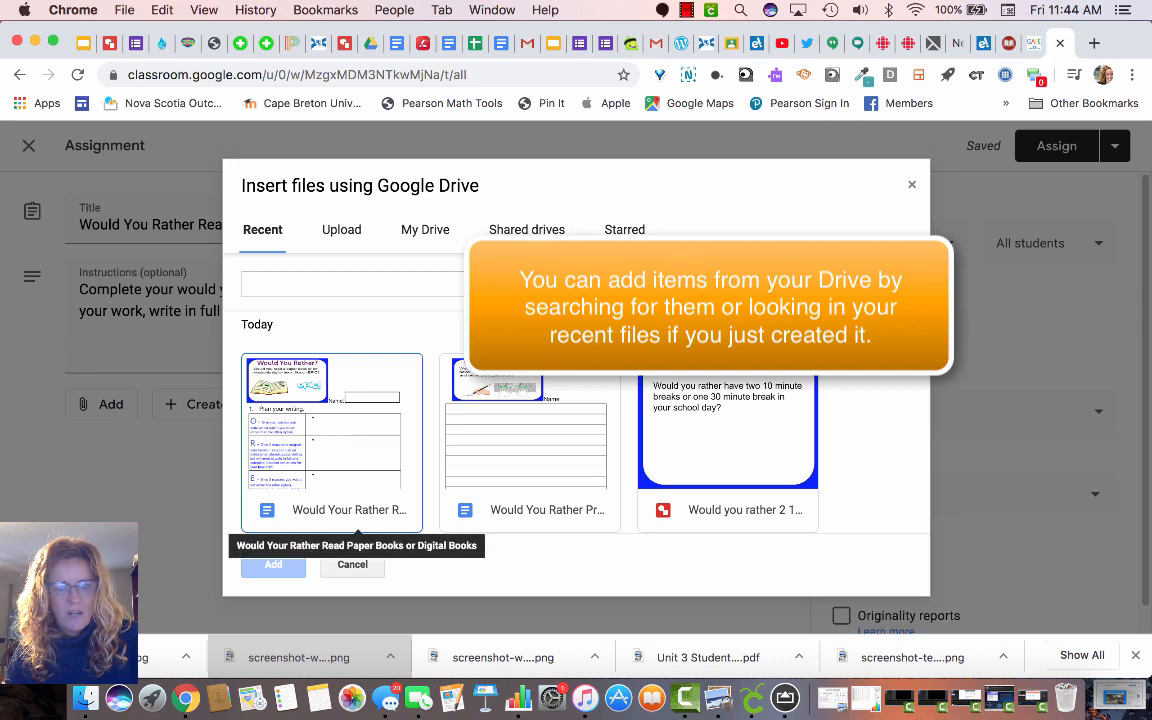
click(331, 440)
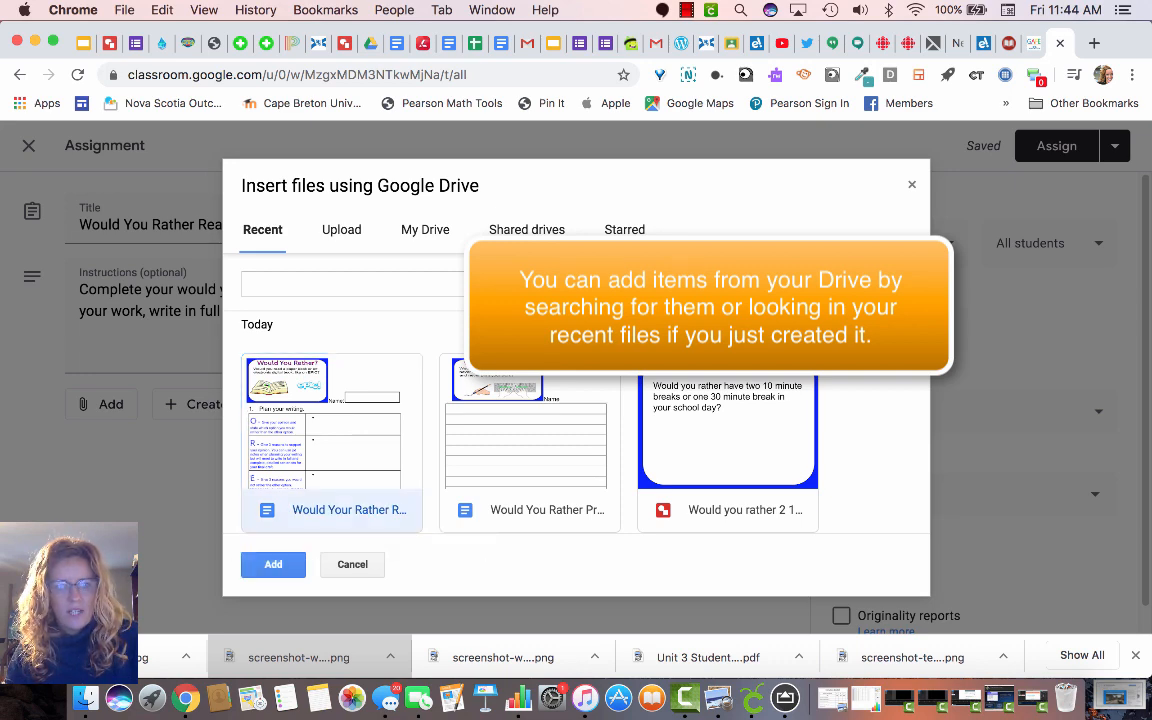
click(275, 566)
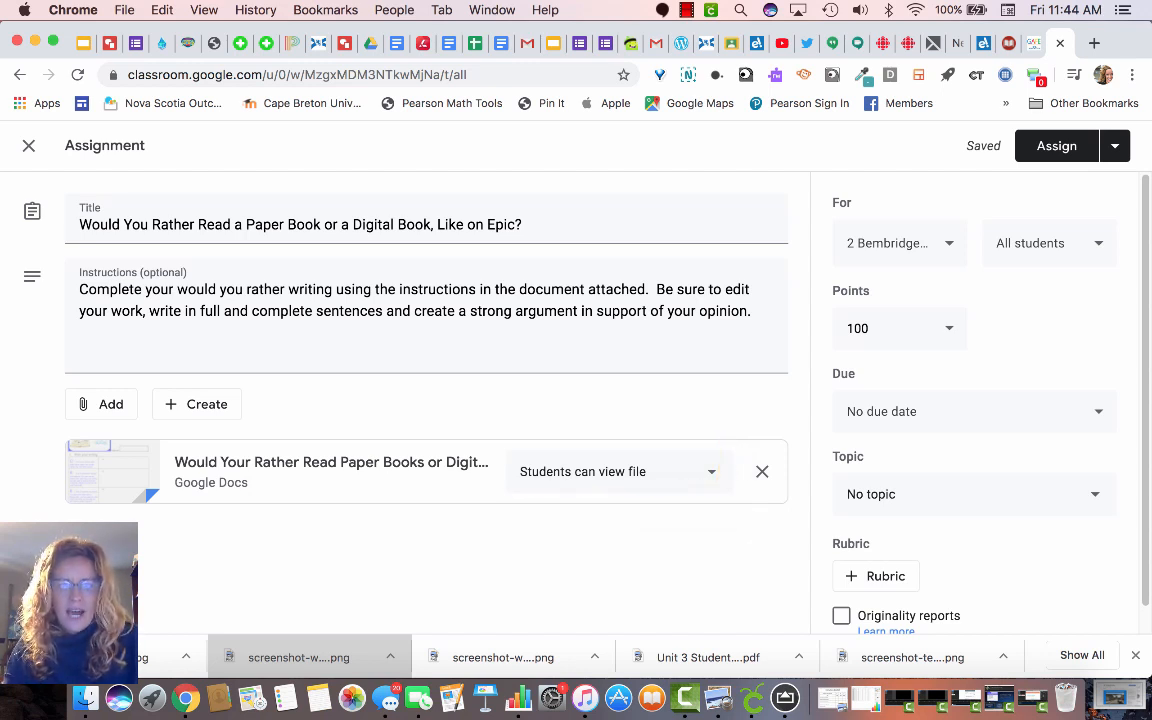
click(711, 471)
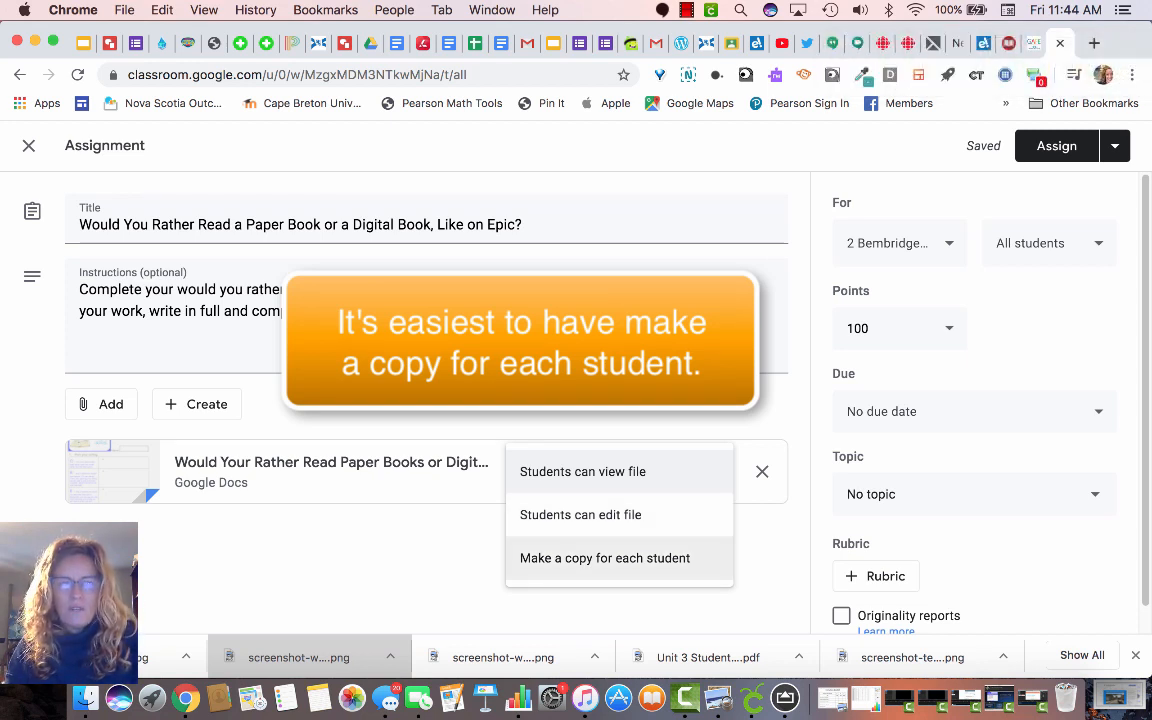
click(605, 558)
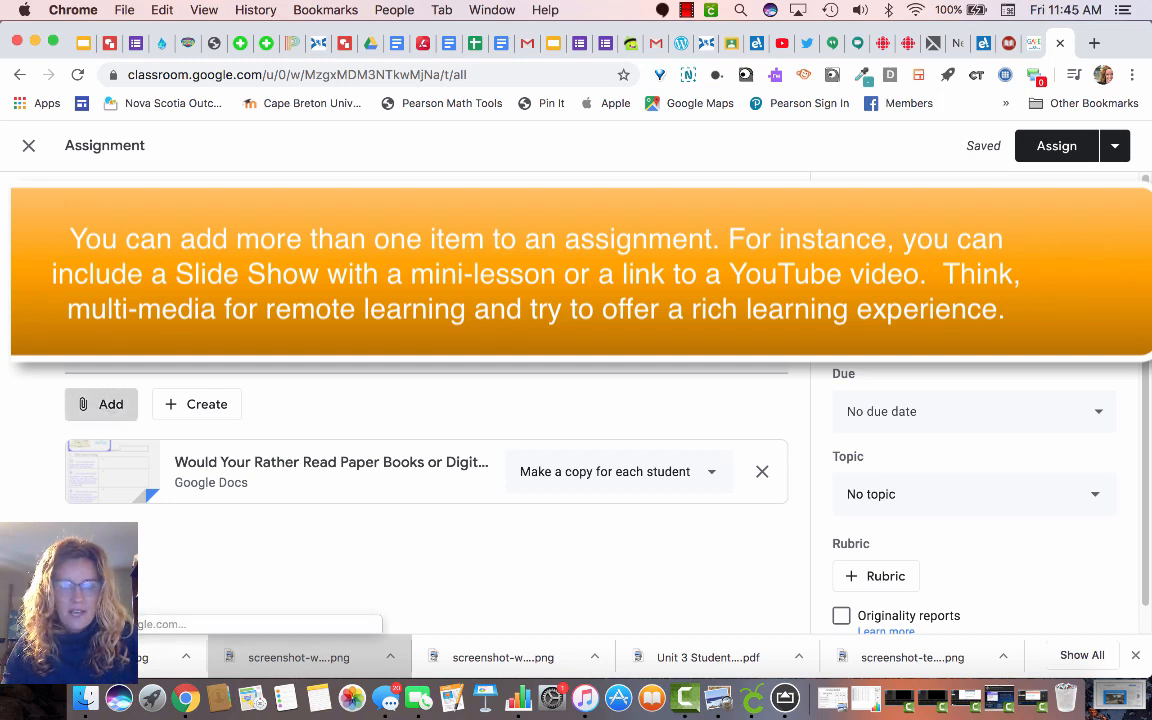
Attach the Google Drive drawing about reading a paper book or a digital book on EPIC to the assignment
click(103, 404)
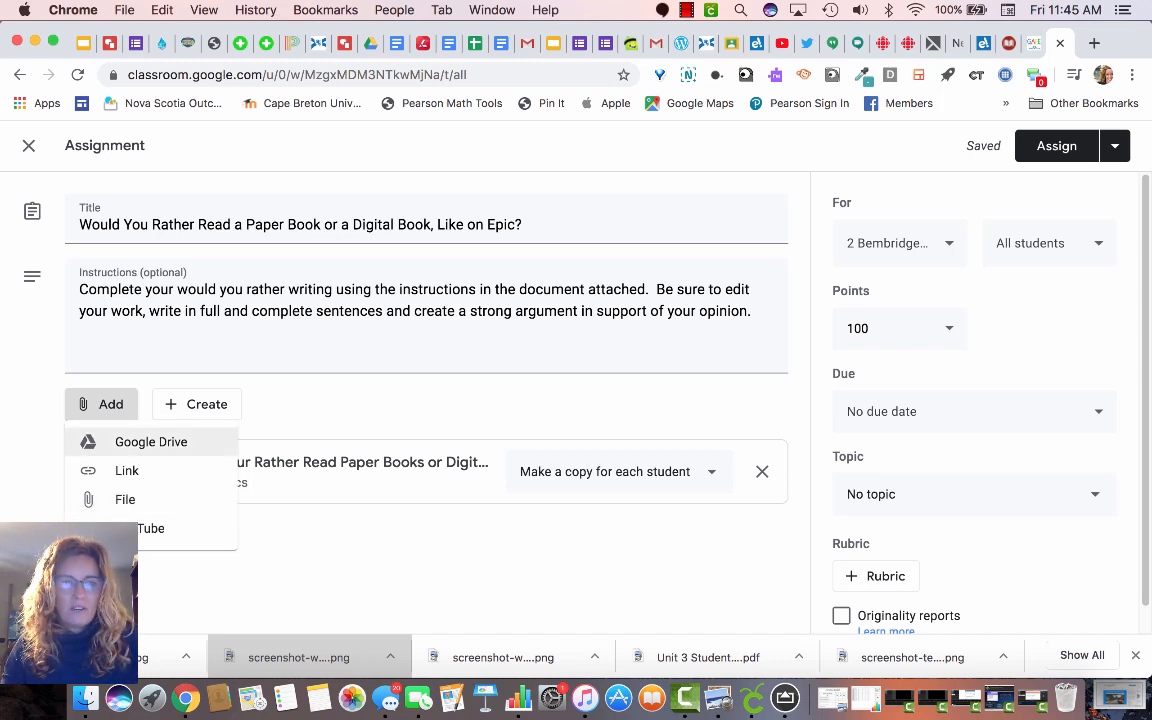
click(150, 441)
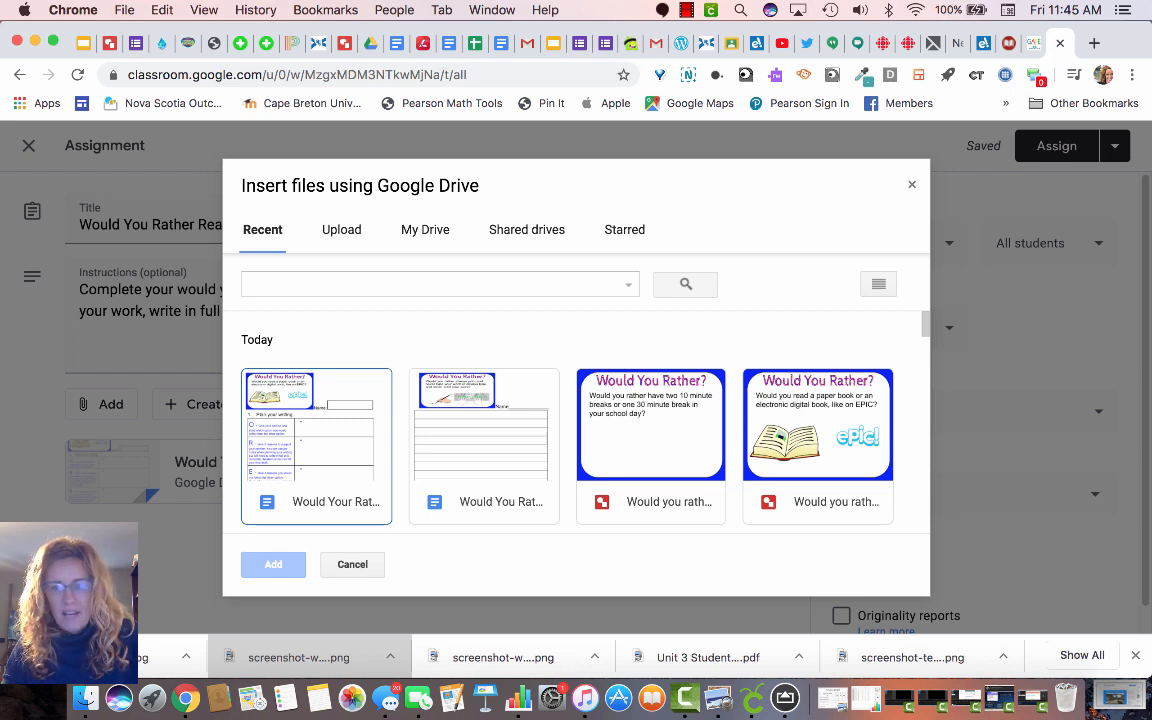
click(818, 446)
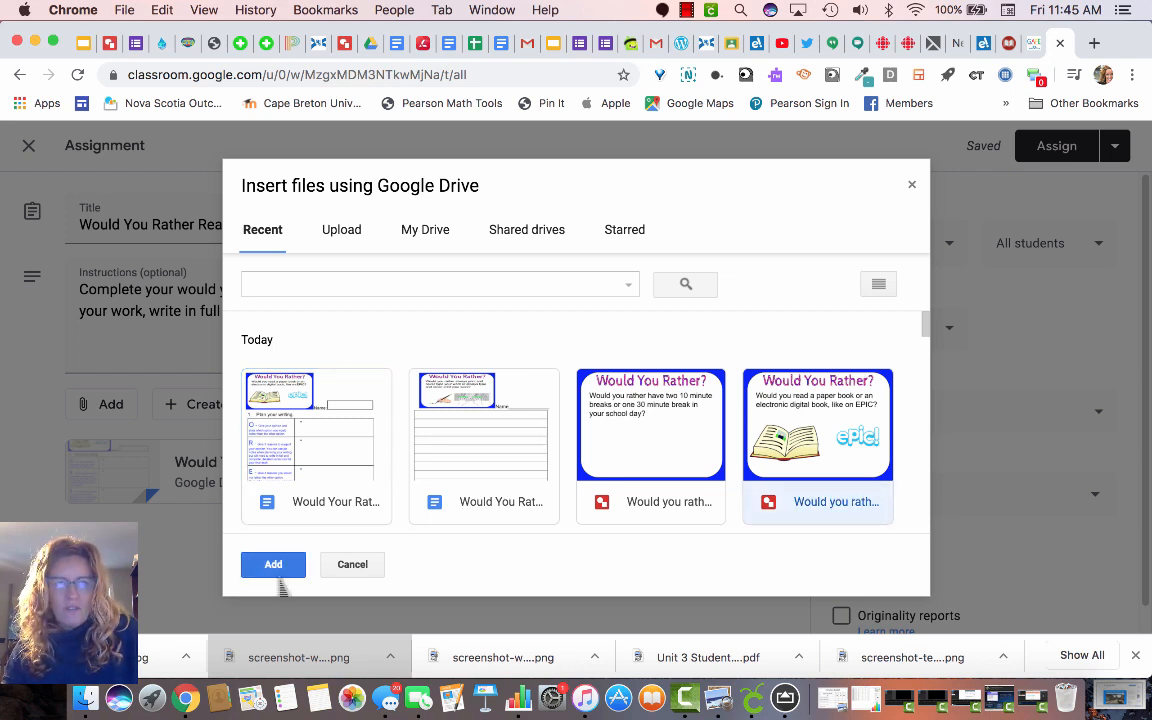
click(271, 566)
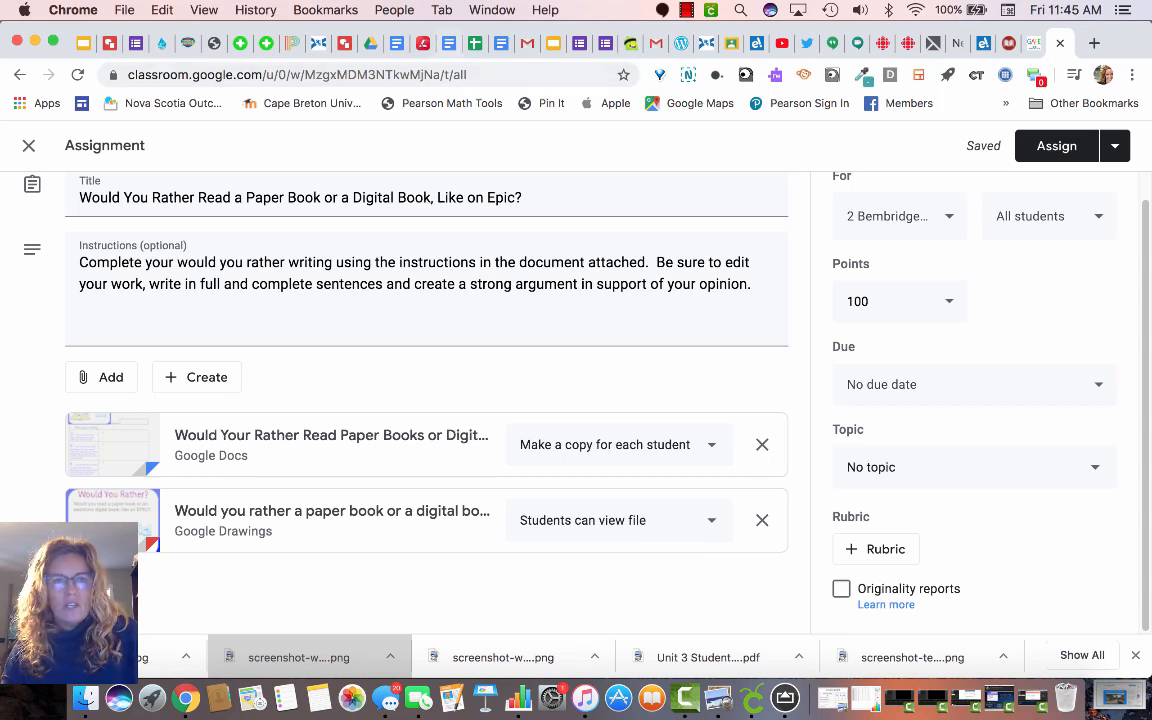
Switch to the "Would Your Rather Read Paper Books or Digital Books" document and examine its "Plan your writing" table
click(397, 43)
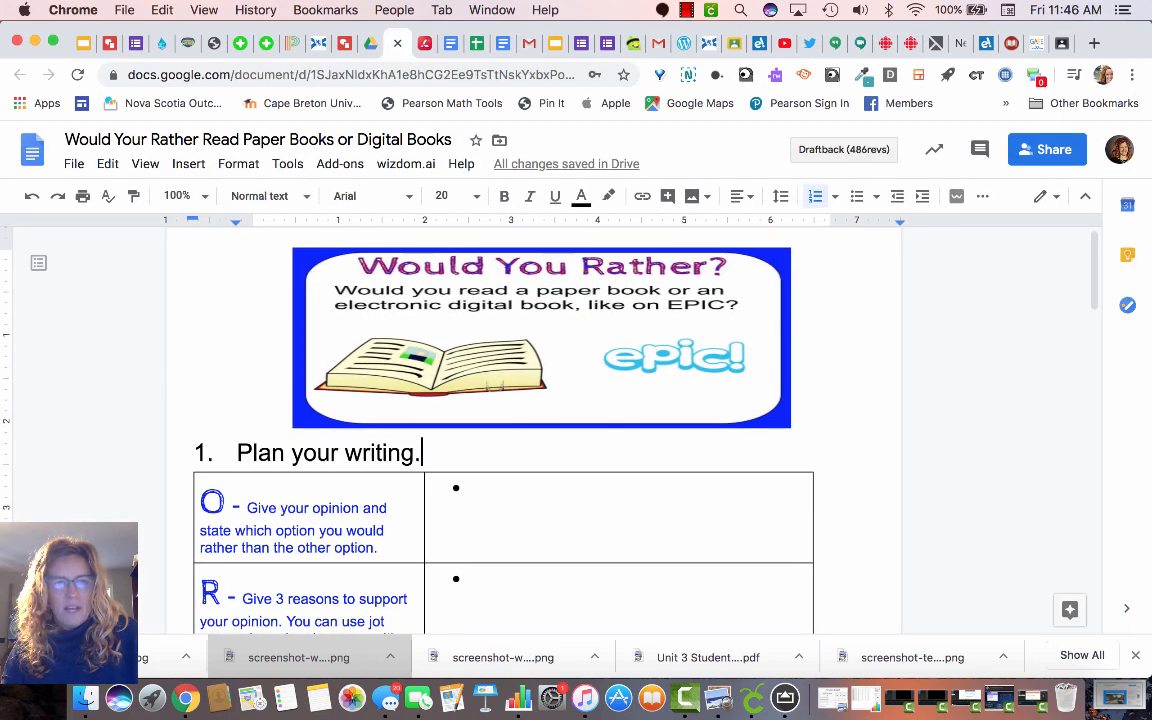
scroll(468, 364, down, 1)
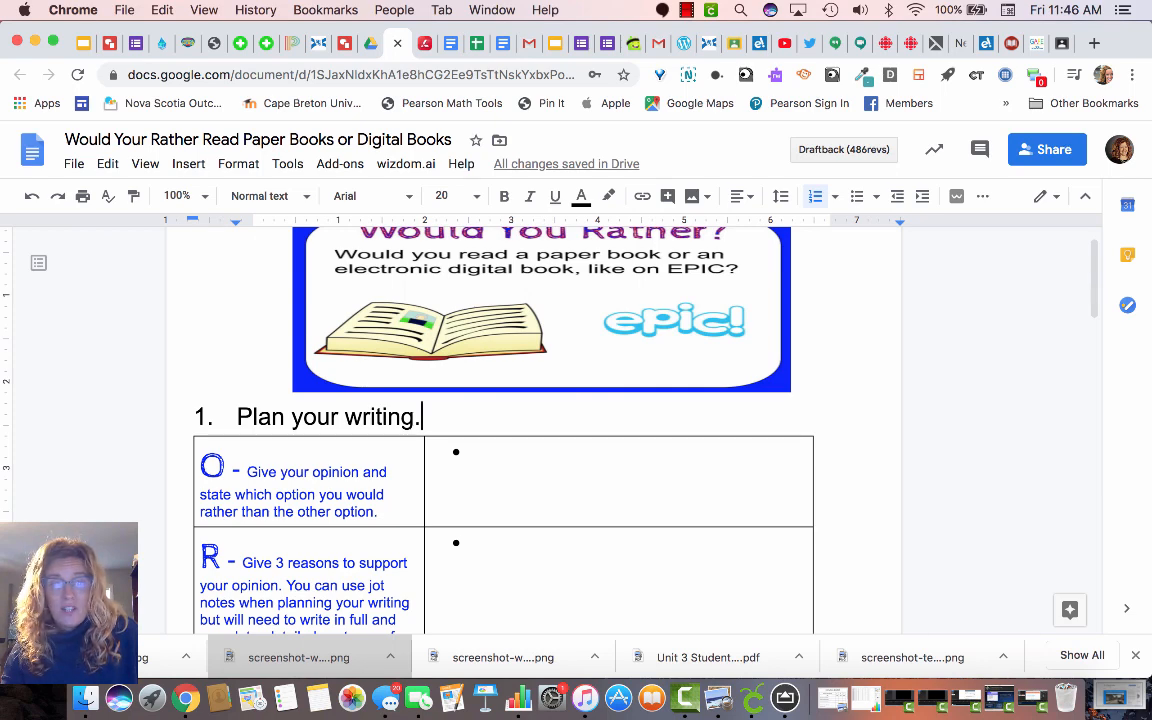
double_click(474, 452)
click(474, 452)
scroll(474, 452, down, 1)
scroll(500, 420, down, 5)
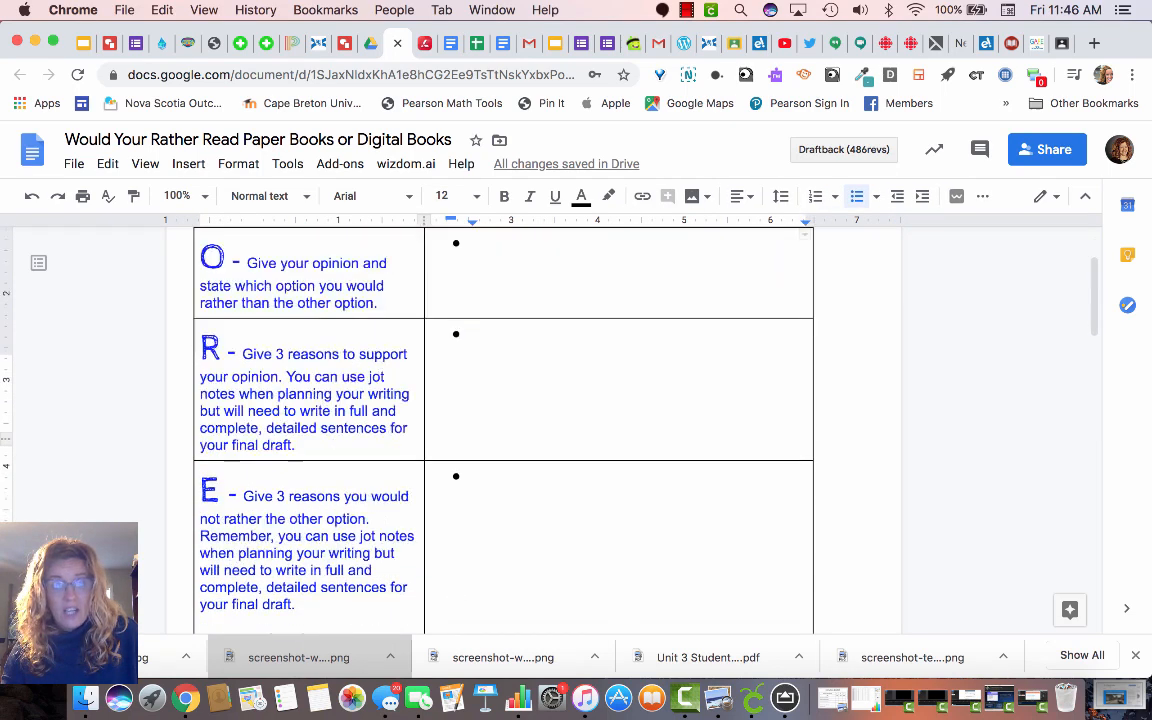
scroll(500, 420, down, 5)
scroll(476, 533, down, 3)
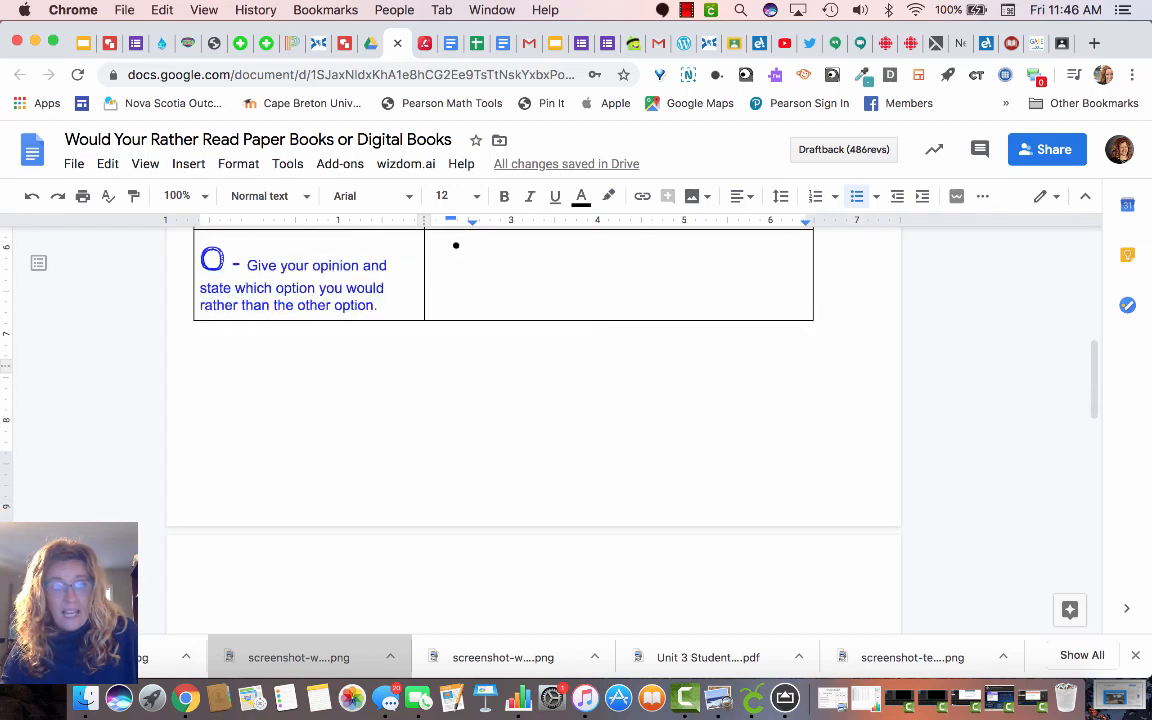
scroll(476, 533, down, 3)
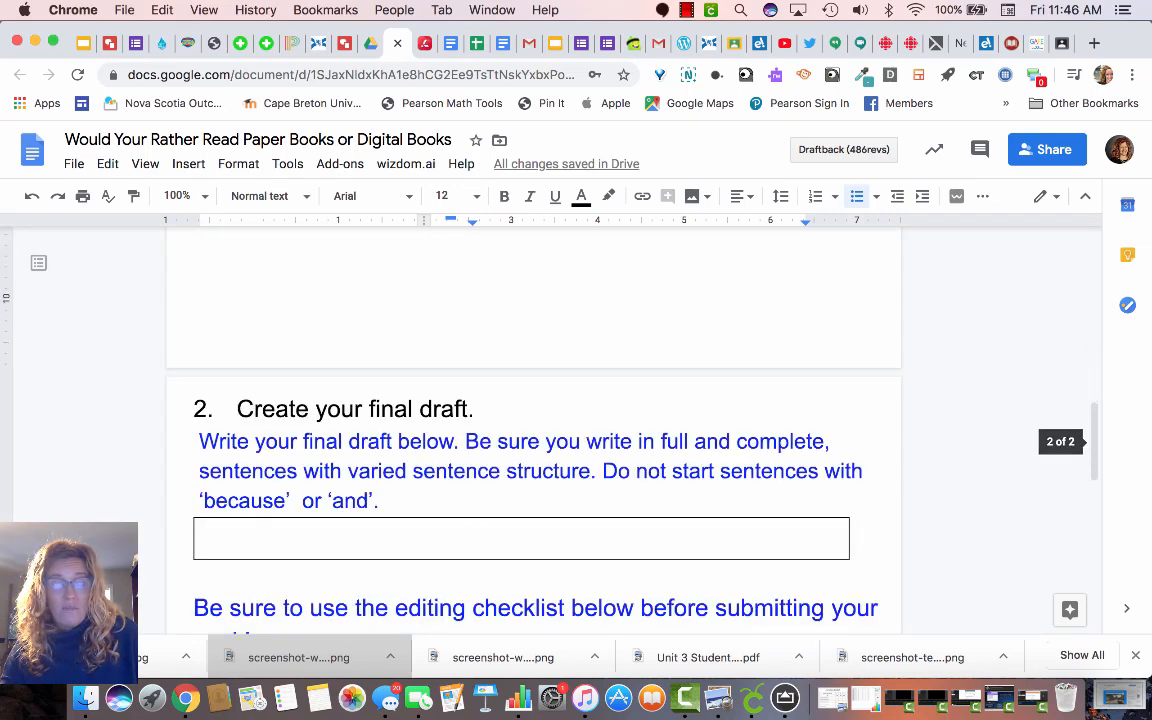
Review the document's final draft section and Y2k Editing Checklist, and return to the planning table on the first page
click(482, 539)
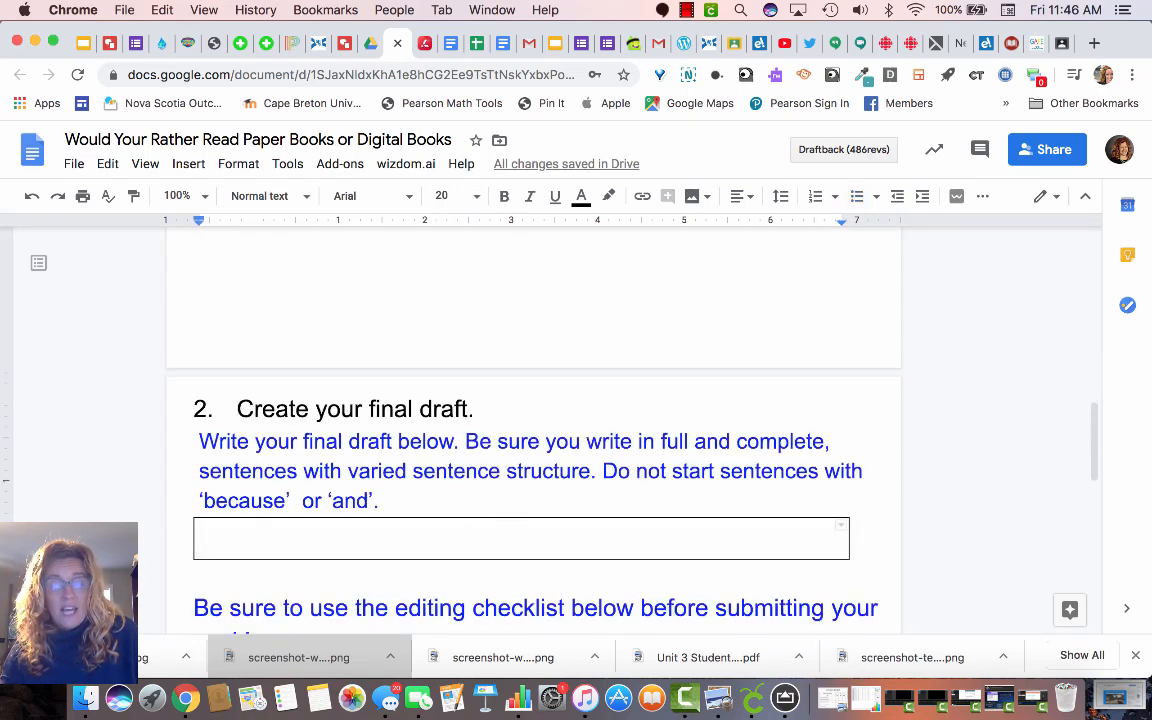
scroll(482, 545, down, 1)
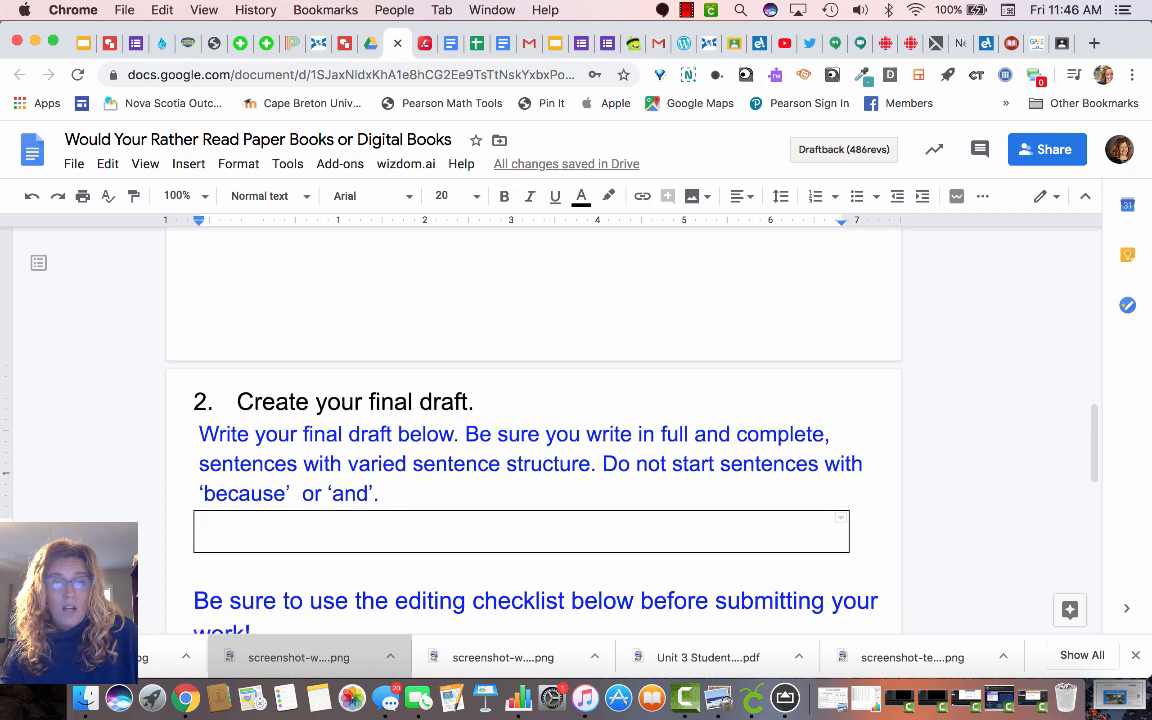
scroll(482, 545, down, 1)
scroll(520, 430, down, 5)
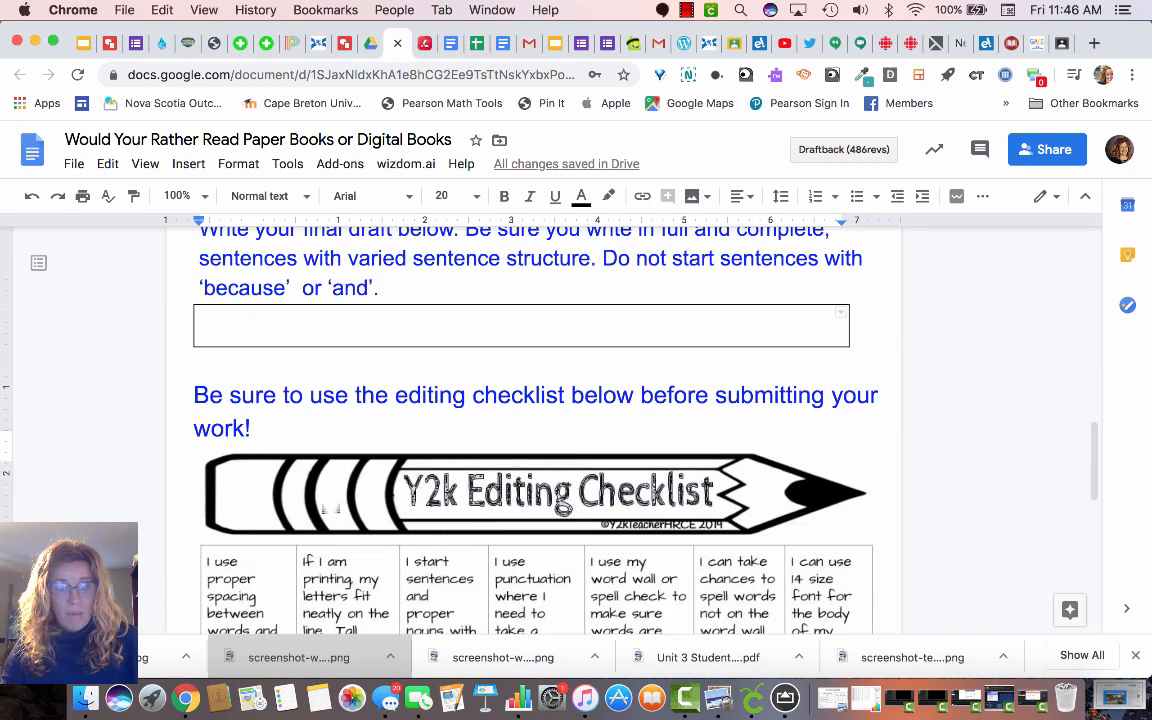
scroll(339, 494, down, 1)
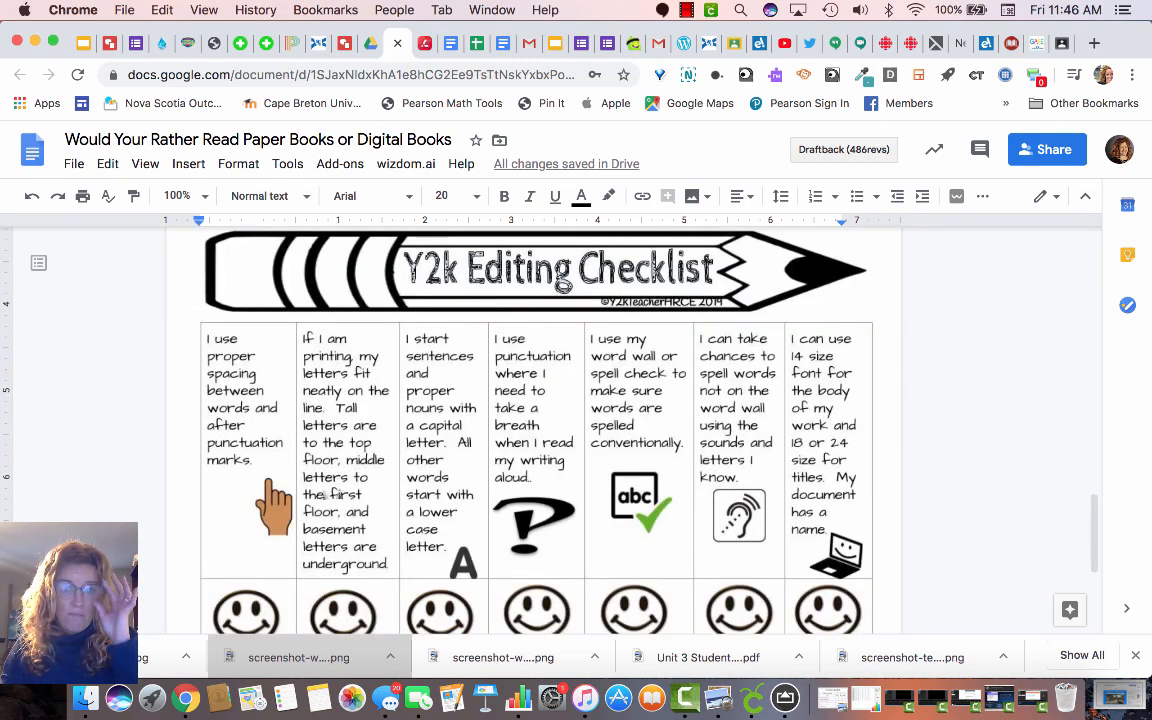
scroll(330, 493, down, 2)
scroll(338, 494, down, 2)
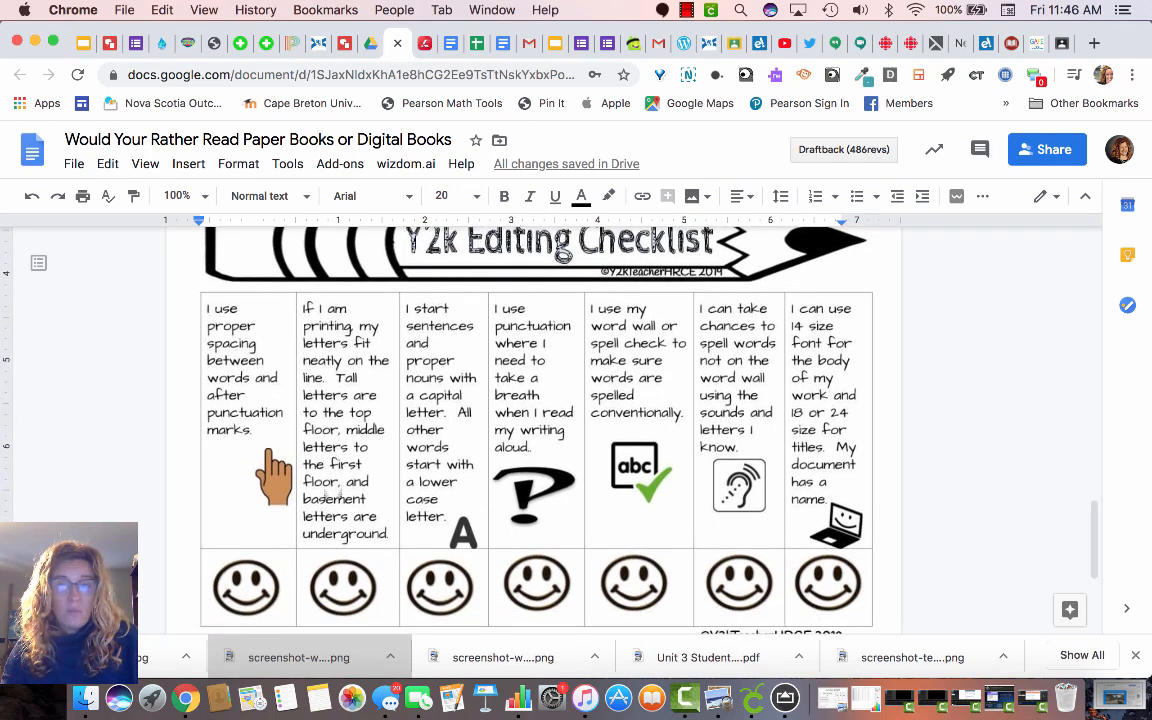
scroll(339, 494, down, 5)
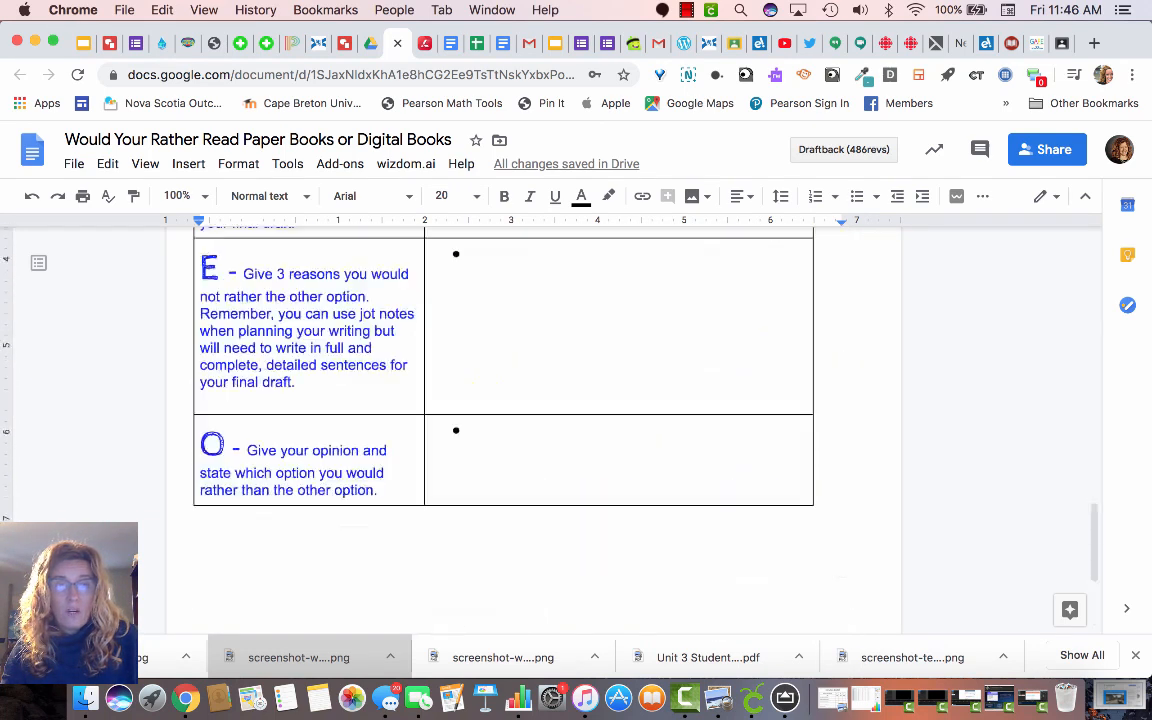
scroll(500, 420, up, 10)
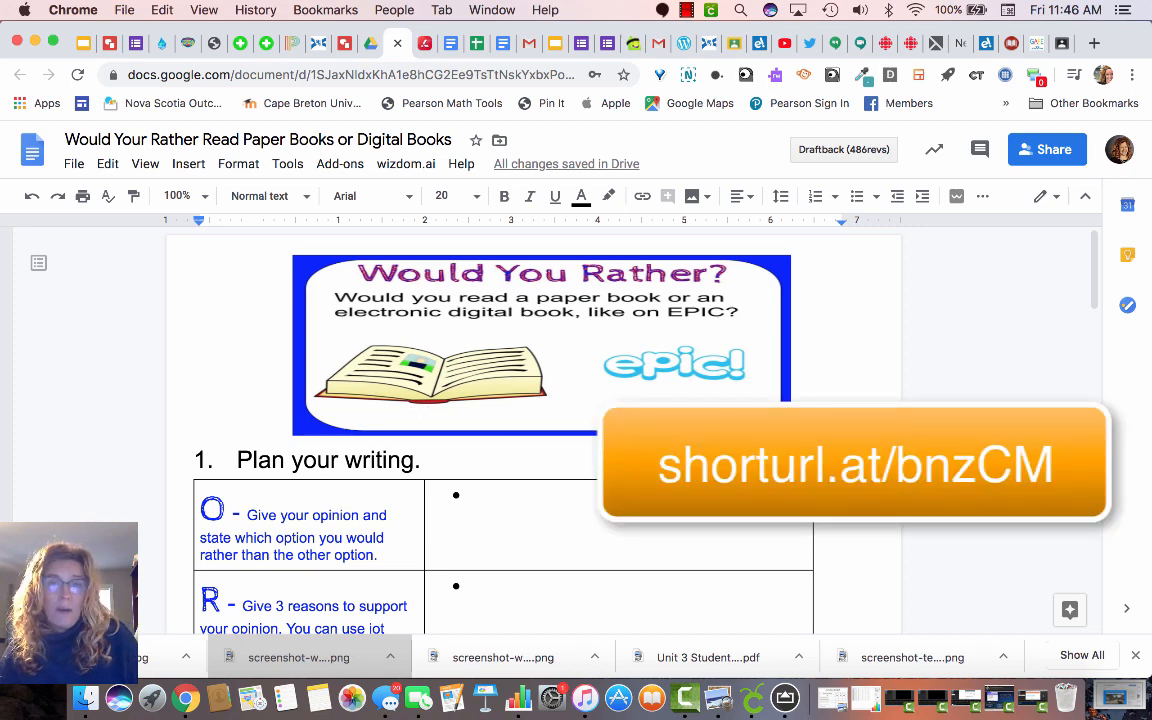
scroll(500, 420, down, 1)
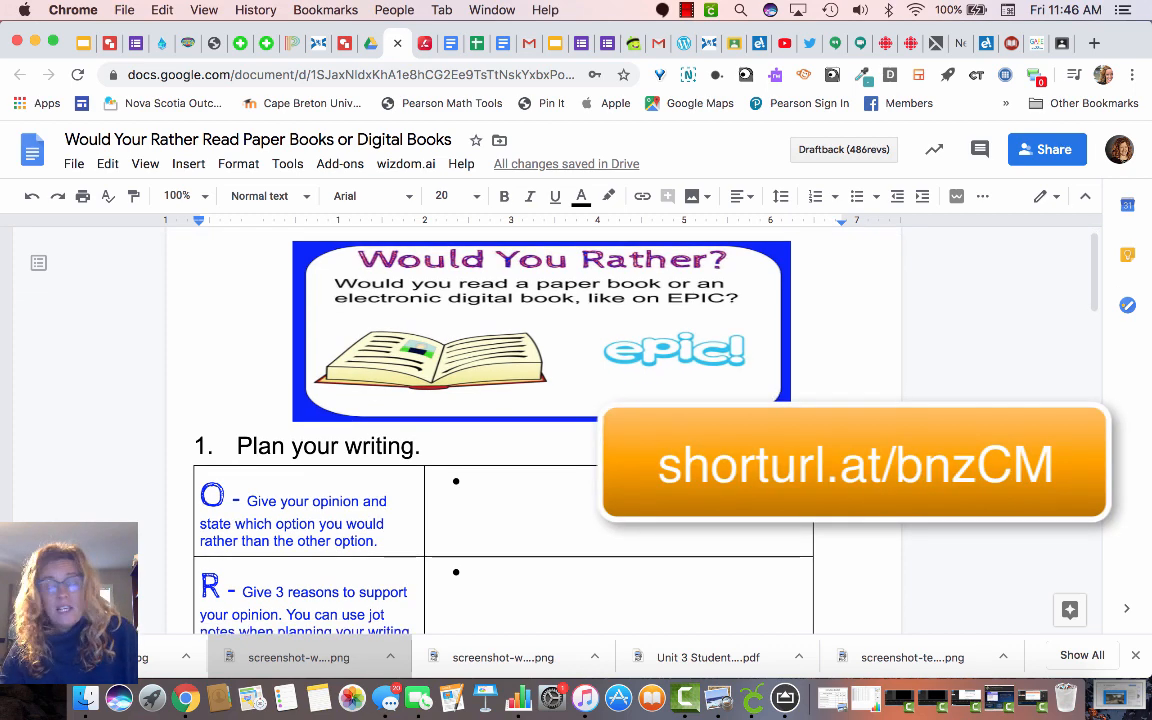
scroll(500, 420, down, 2)
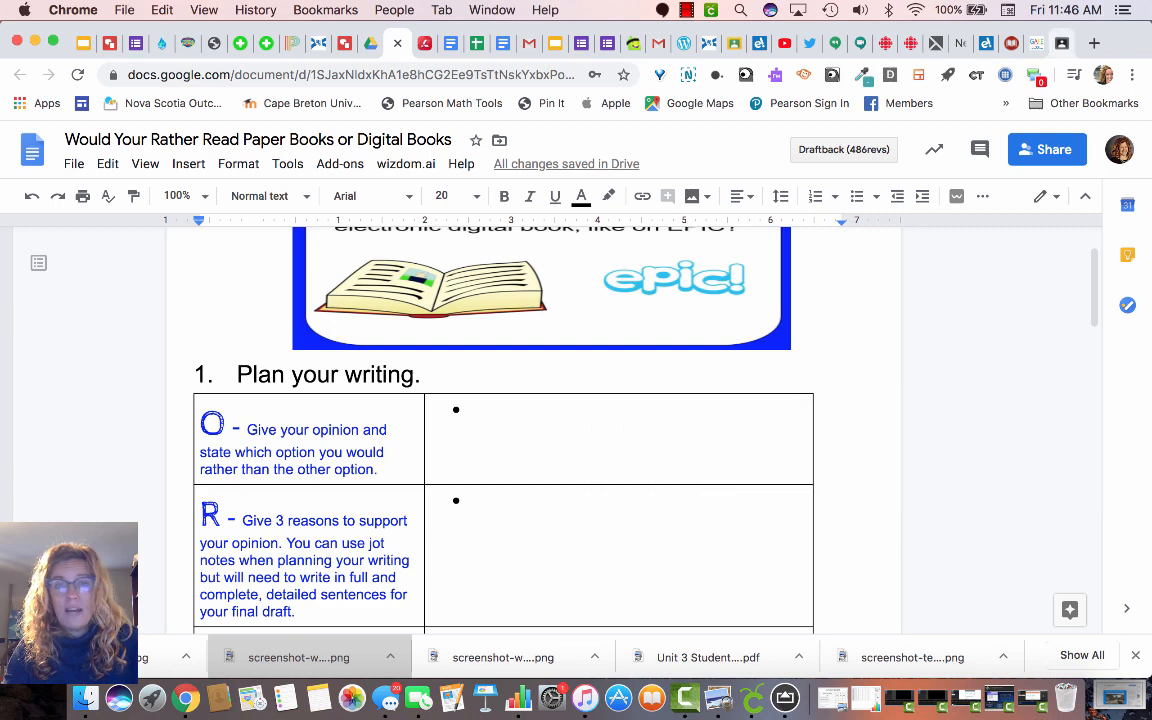
Return to the Google Classroom assignment and set its due date to Mar 31, 2020
click(1062, 43)
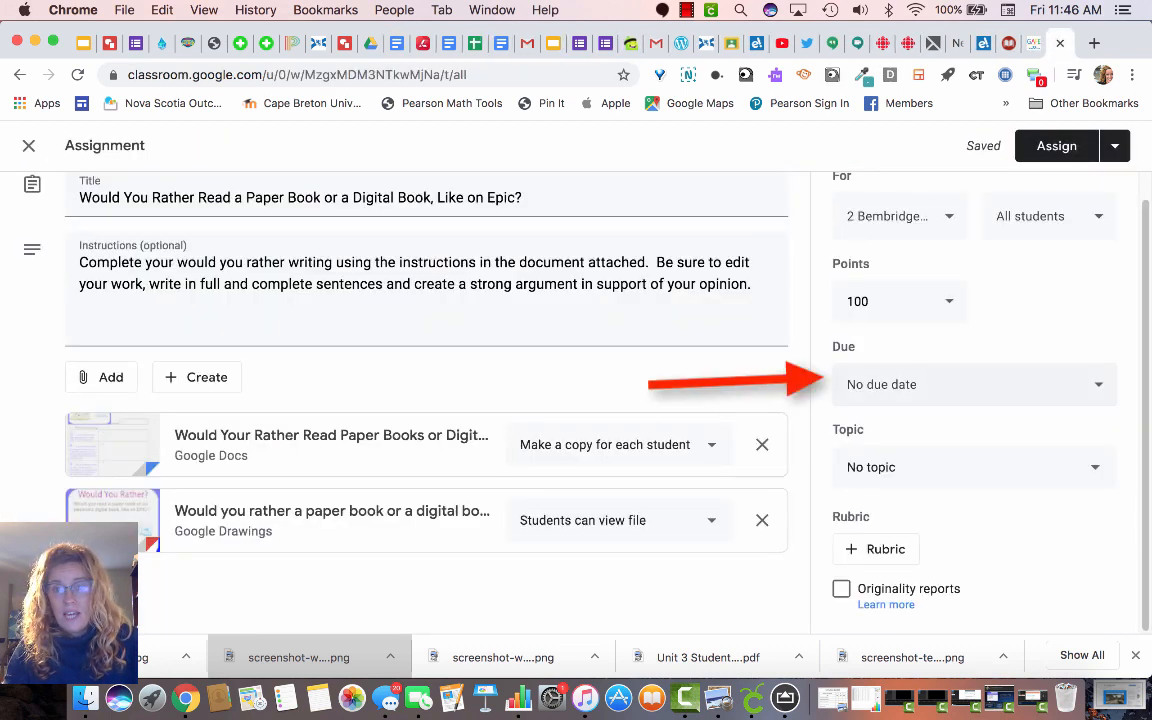
click(974, 384)
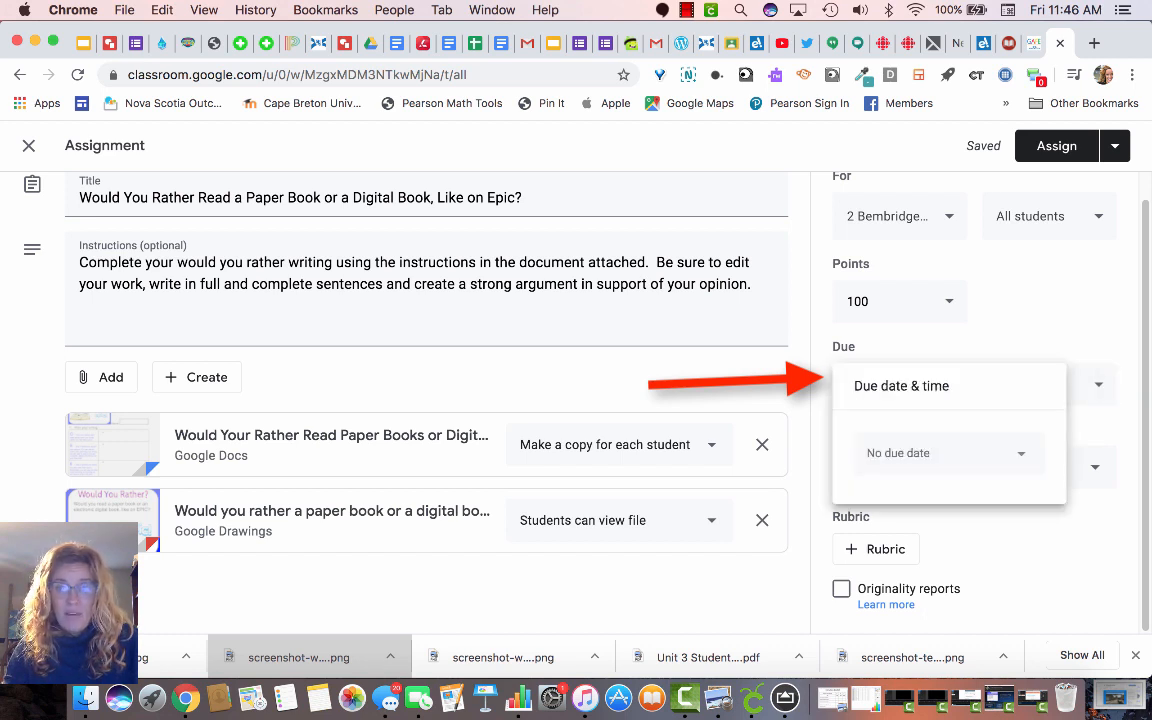
click(953, 453)
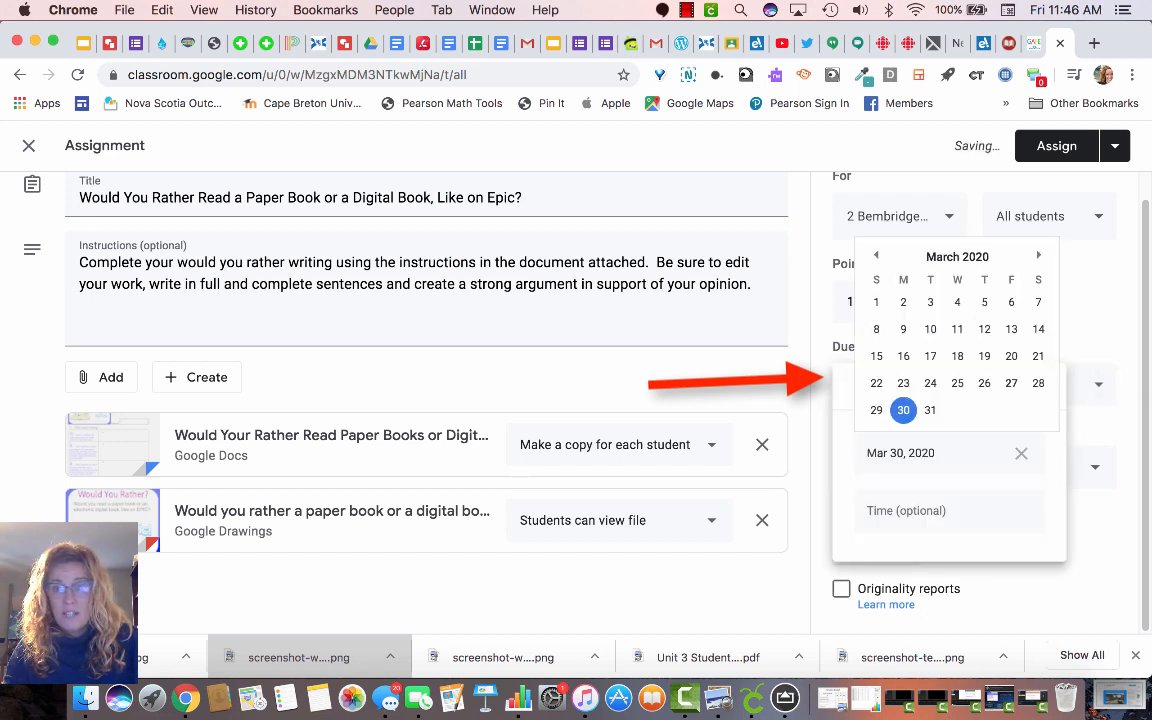
click(1038, 255)
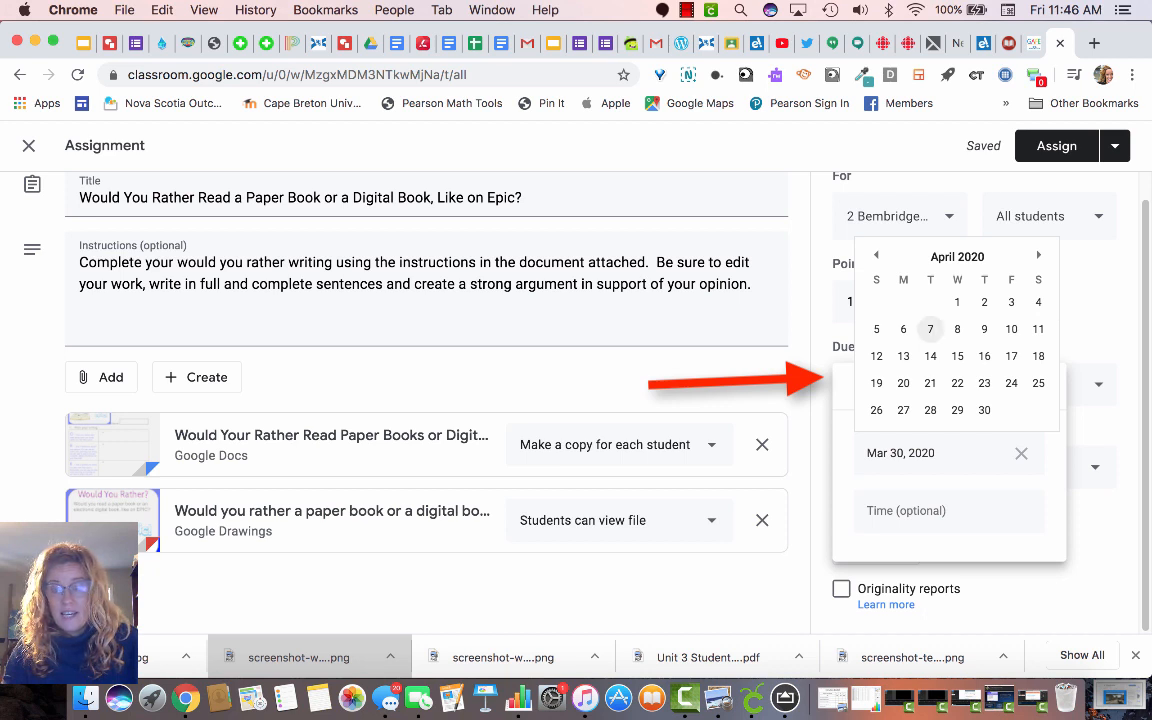
click(876, 255)
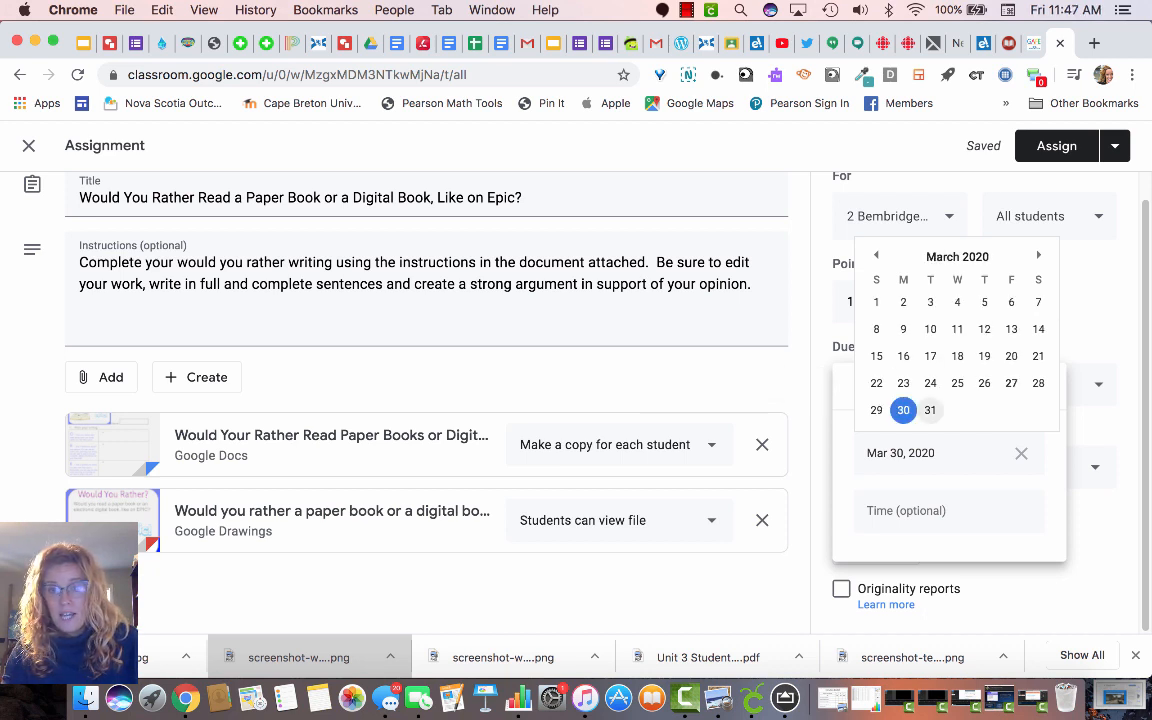
click(930, 410)
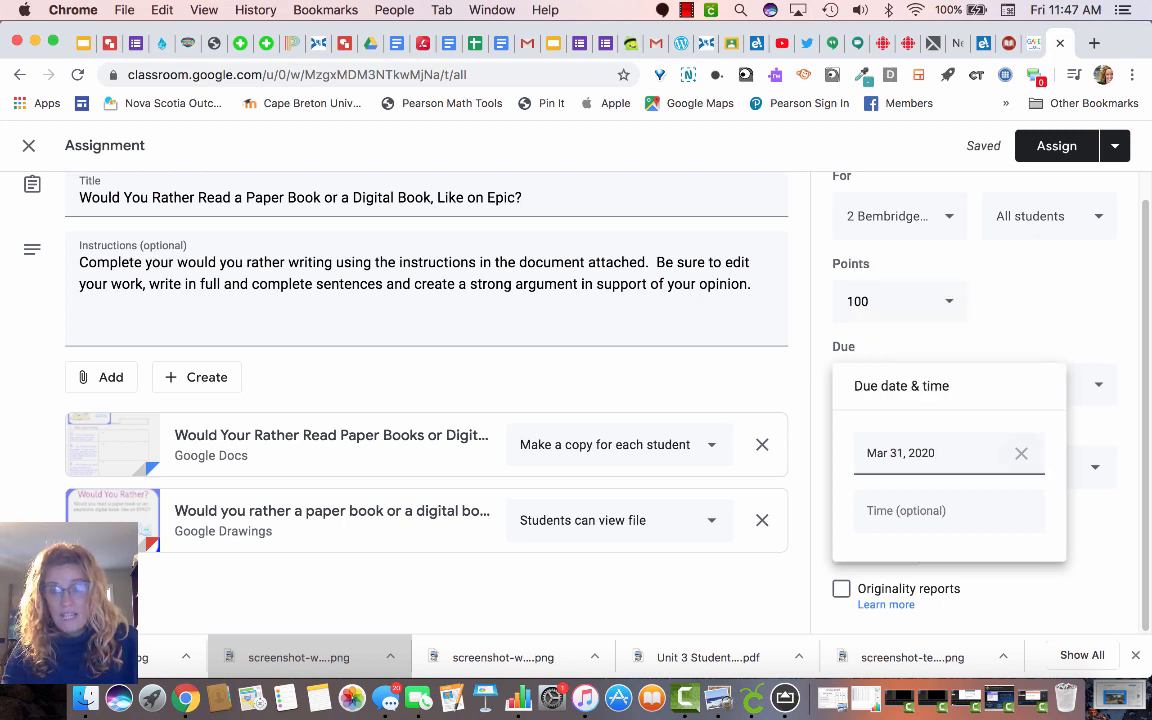
key(Escape)
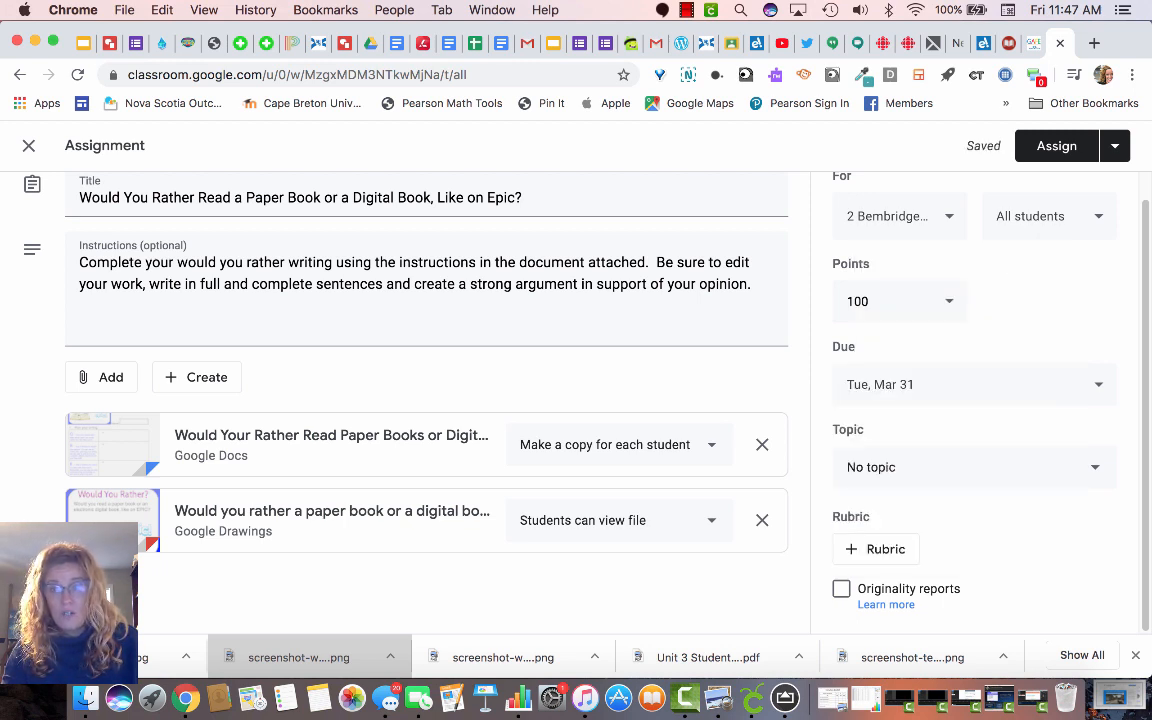
Create a new topic named "Would You Rather" for the assignment
click(973, 467)
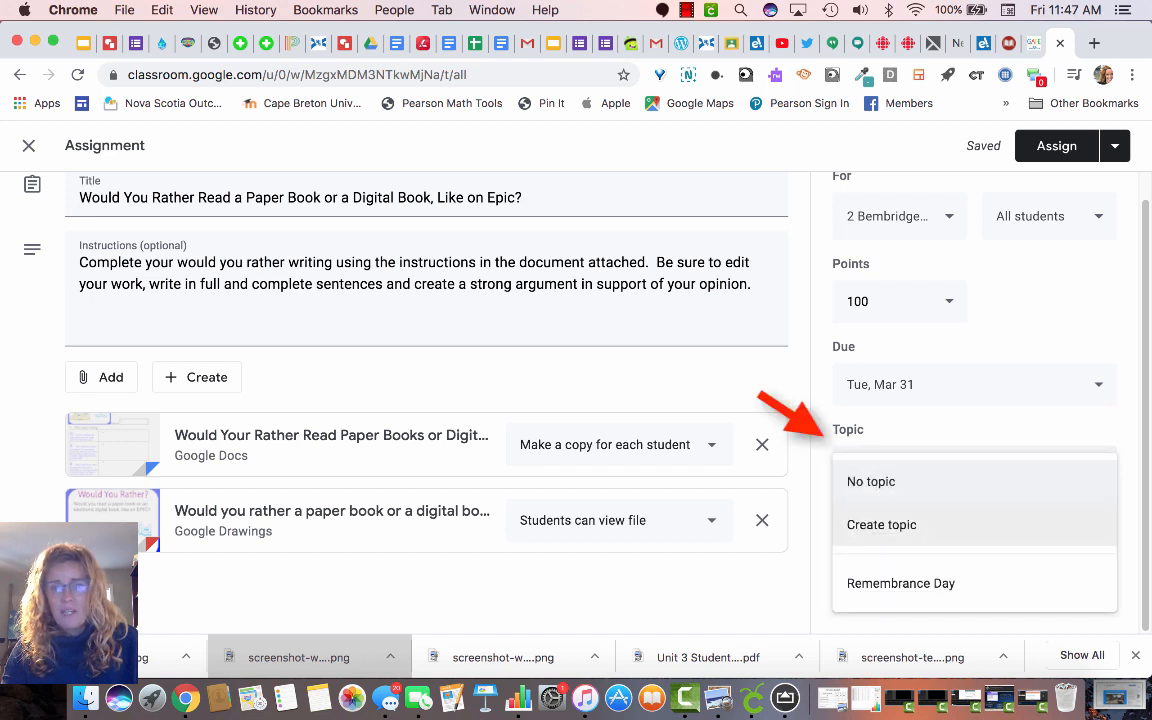
click(884, 525)
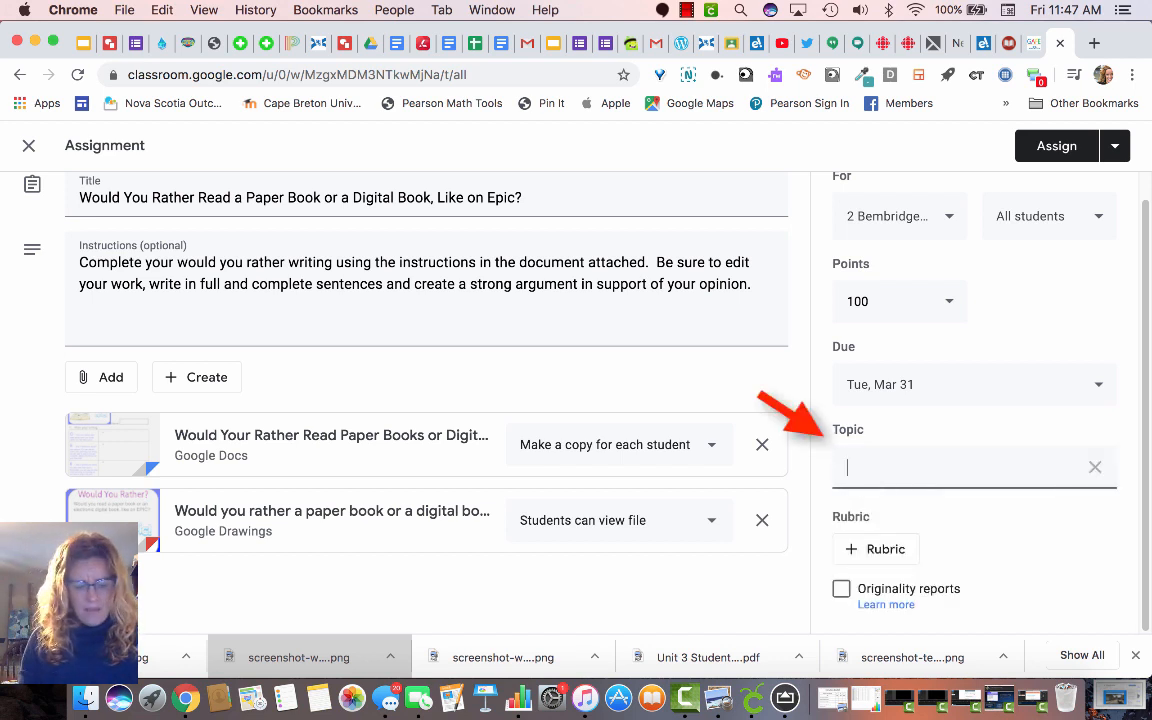
text(T)
key(BackSpace)
text(Woukd)
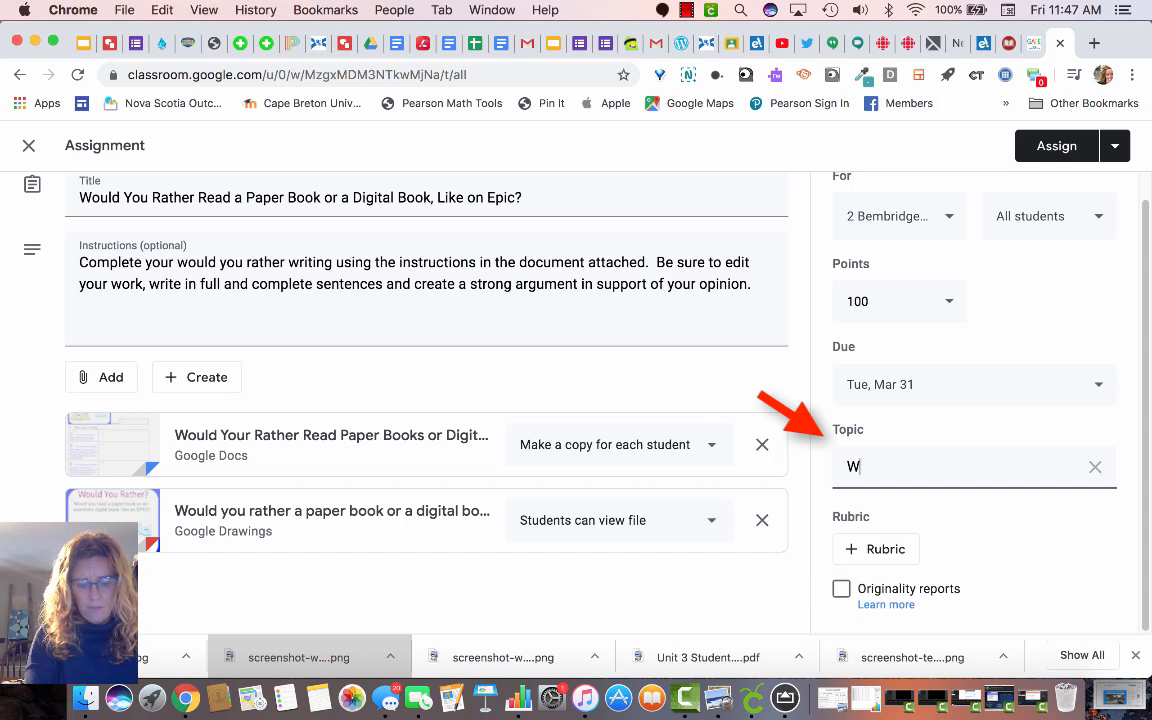
key(BackSpace)
key(BackSpace)
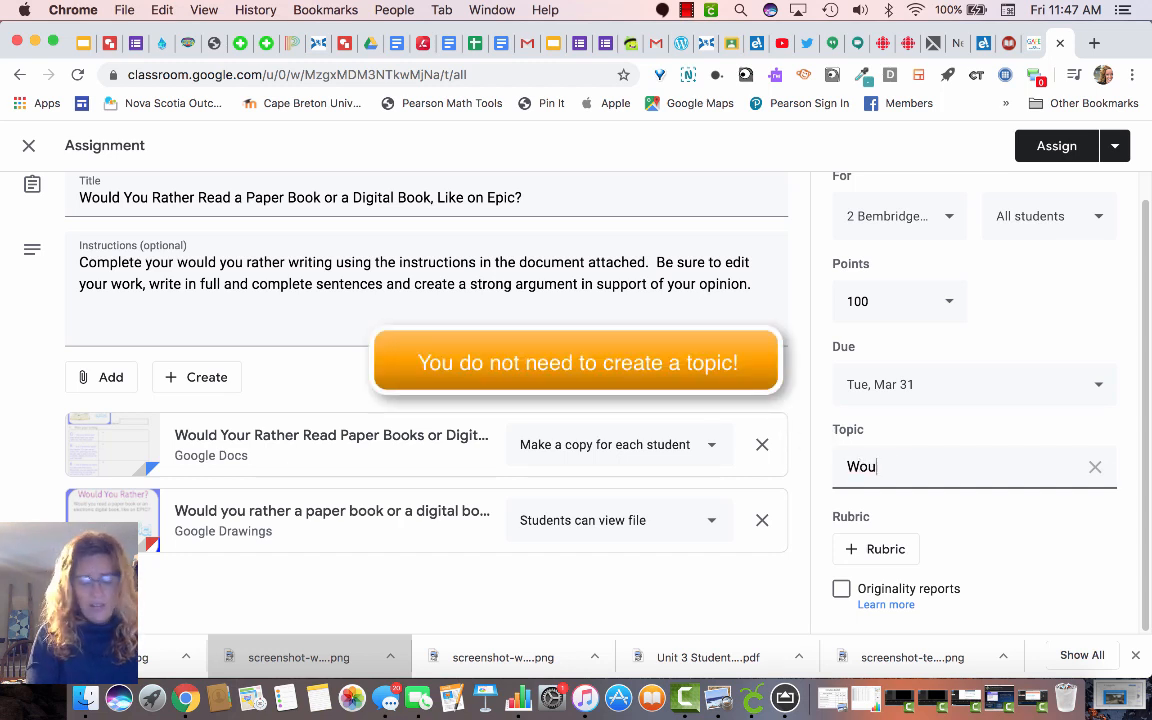
text(ld You Rather)
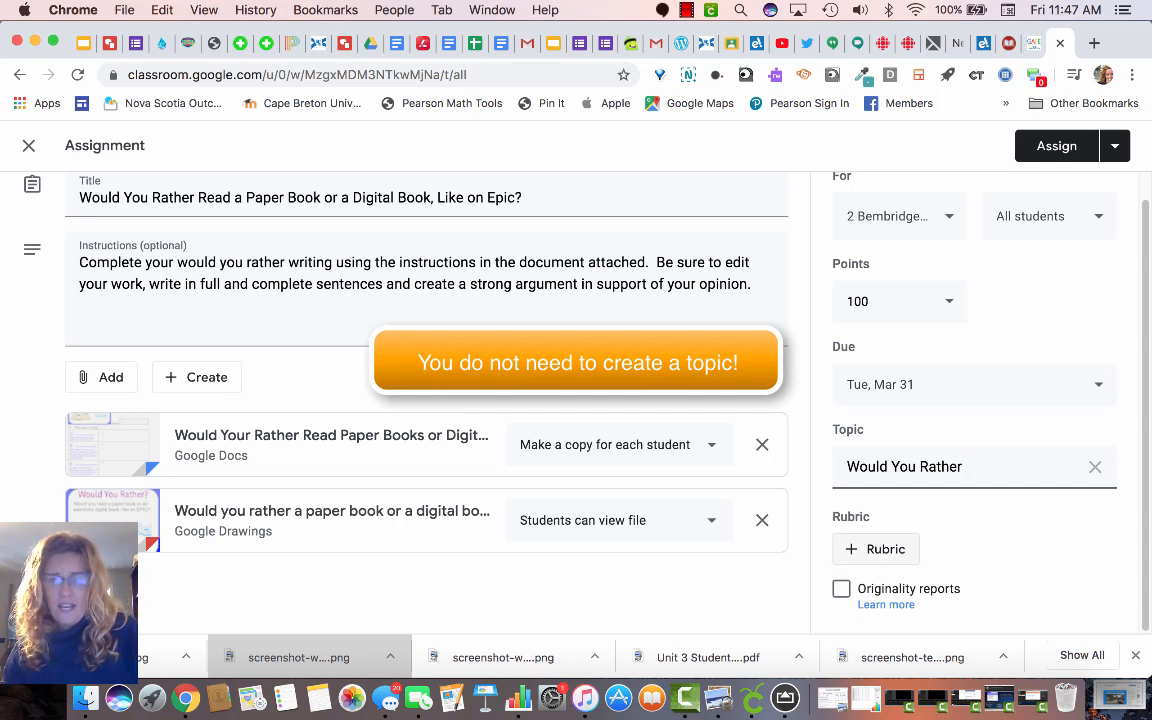
text(!)
key(BackSpace)
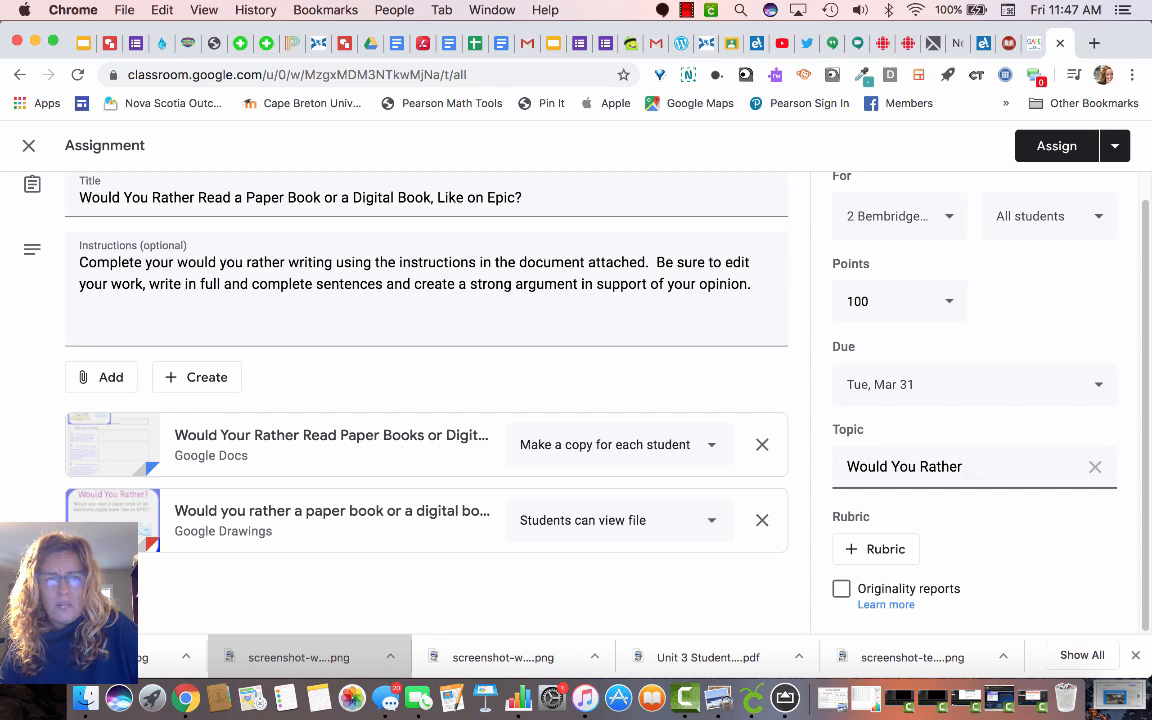
Schedule the assignment to post on Mar 31, 2020 at 7:00 AM
scroll(975, 388, up, 1)
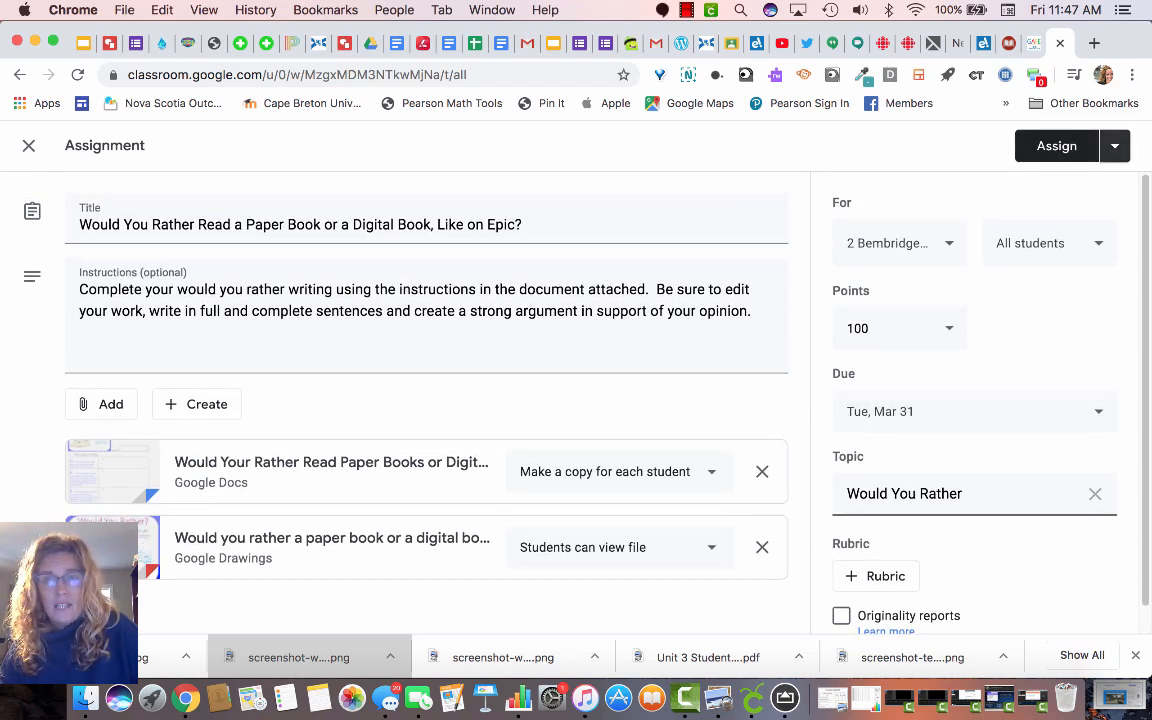
click(1115, 145)
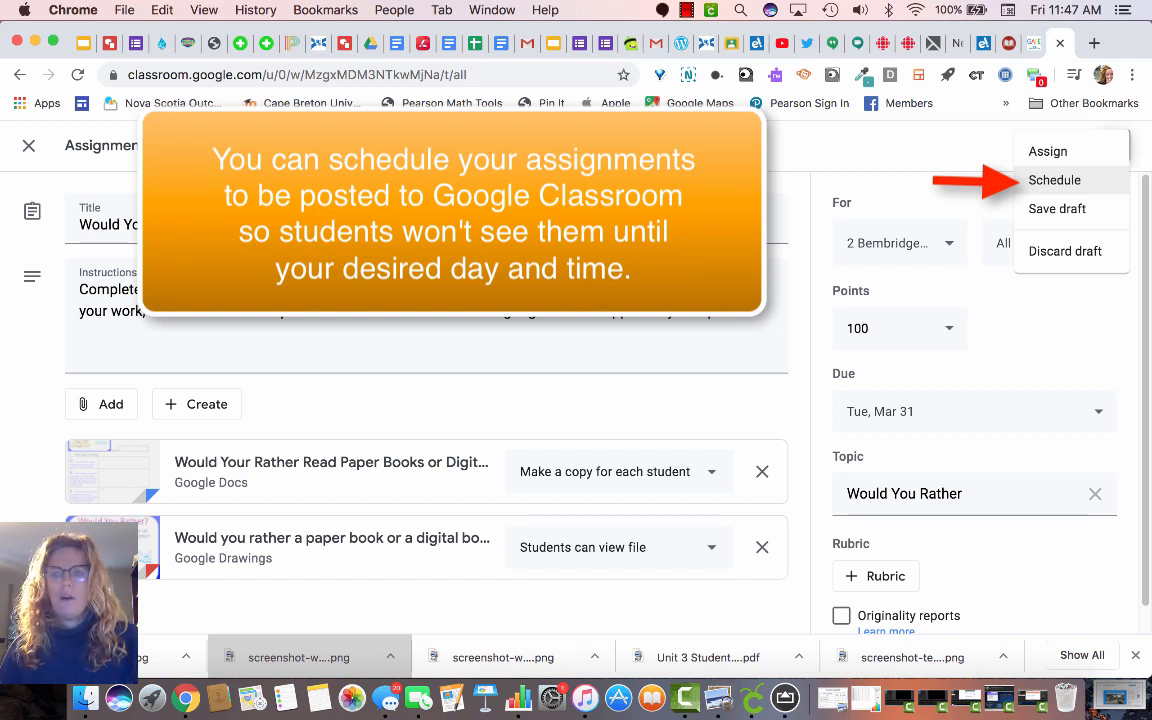
click(1054, 180)
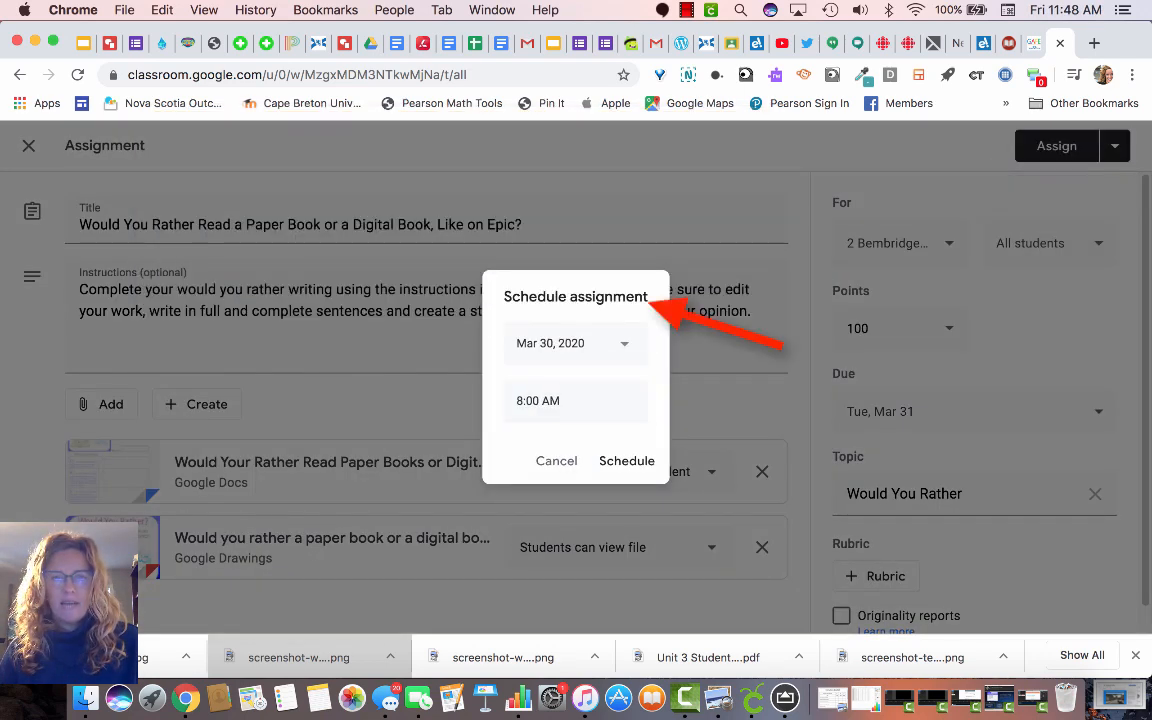
click(624, 343)
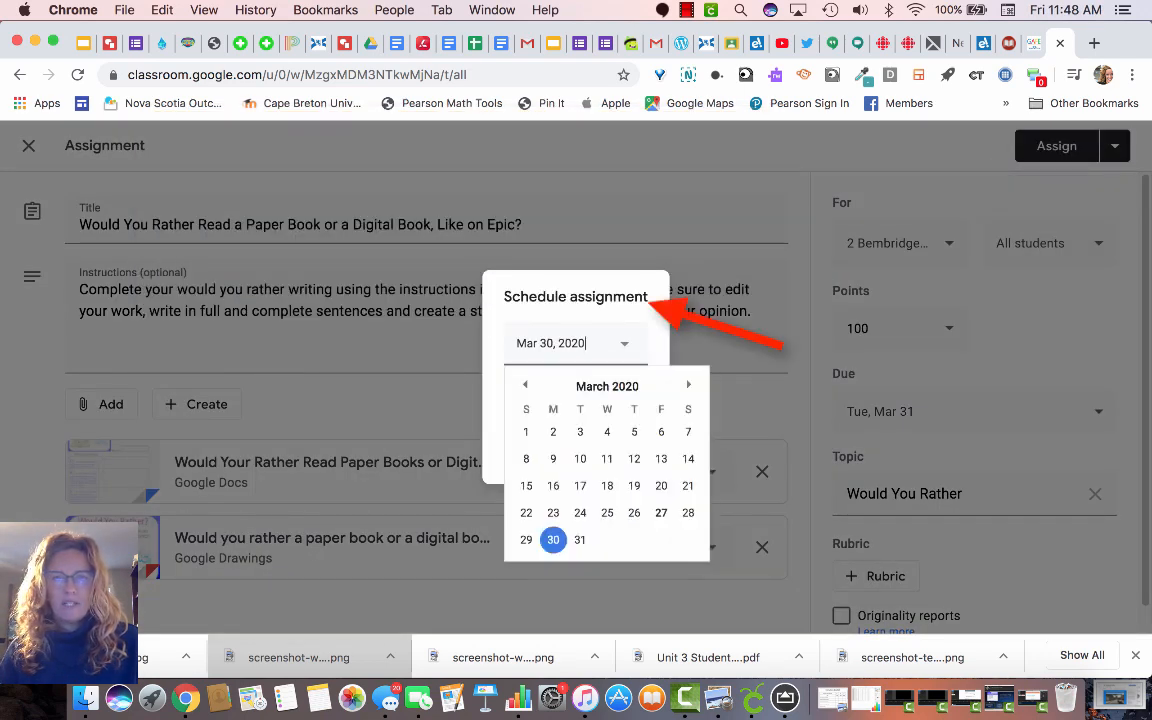
click(580, 540)
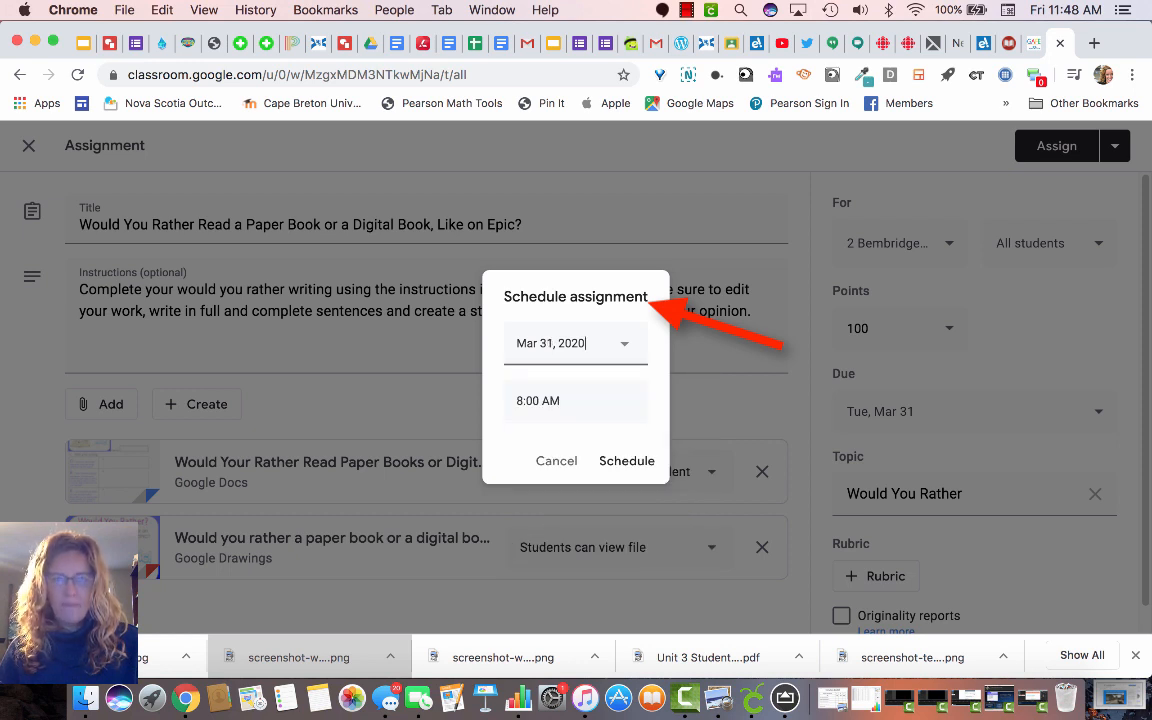
click(554, 401)
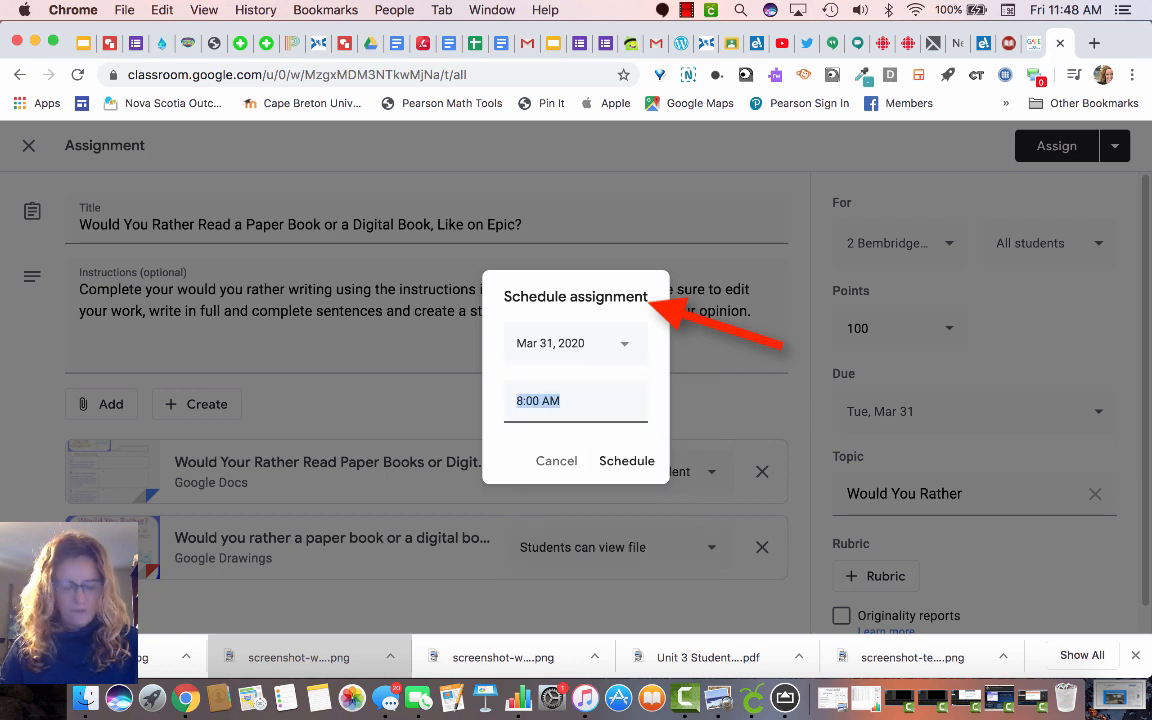
text(7:)
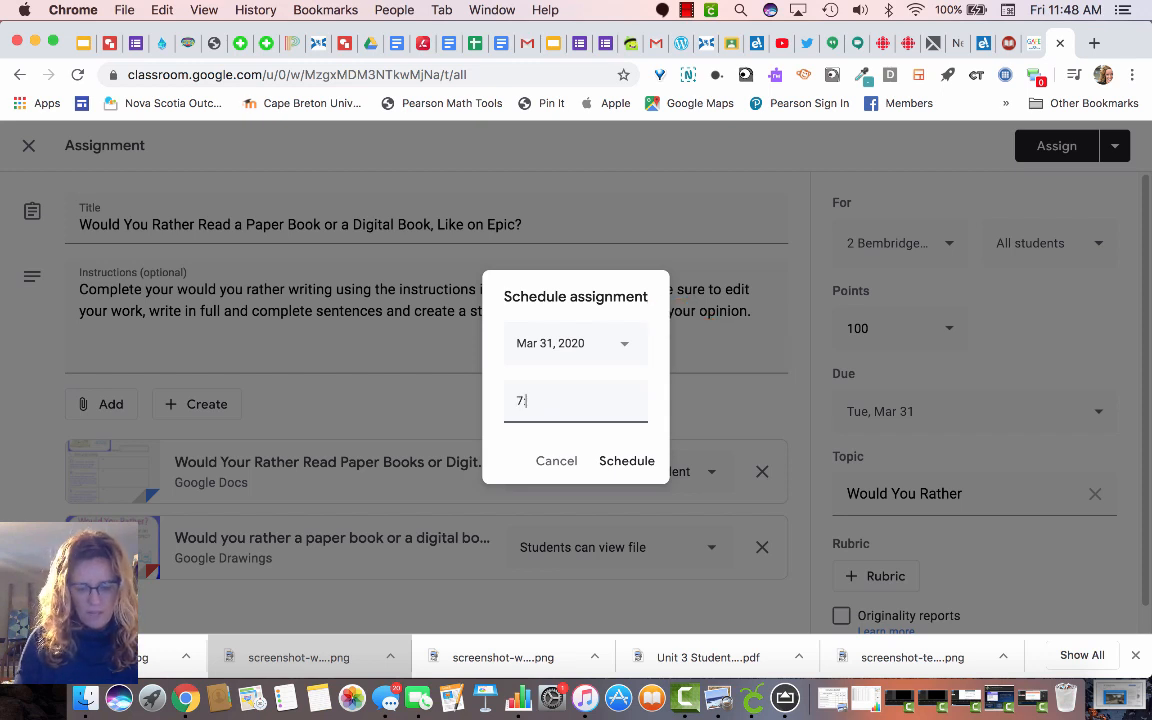
text(00AM)
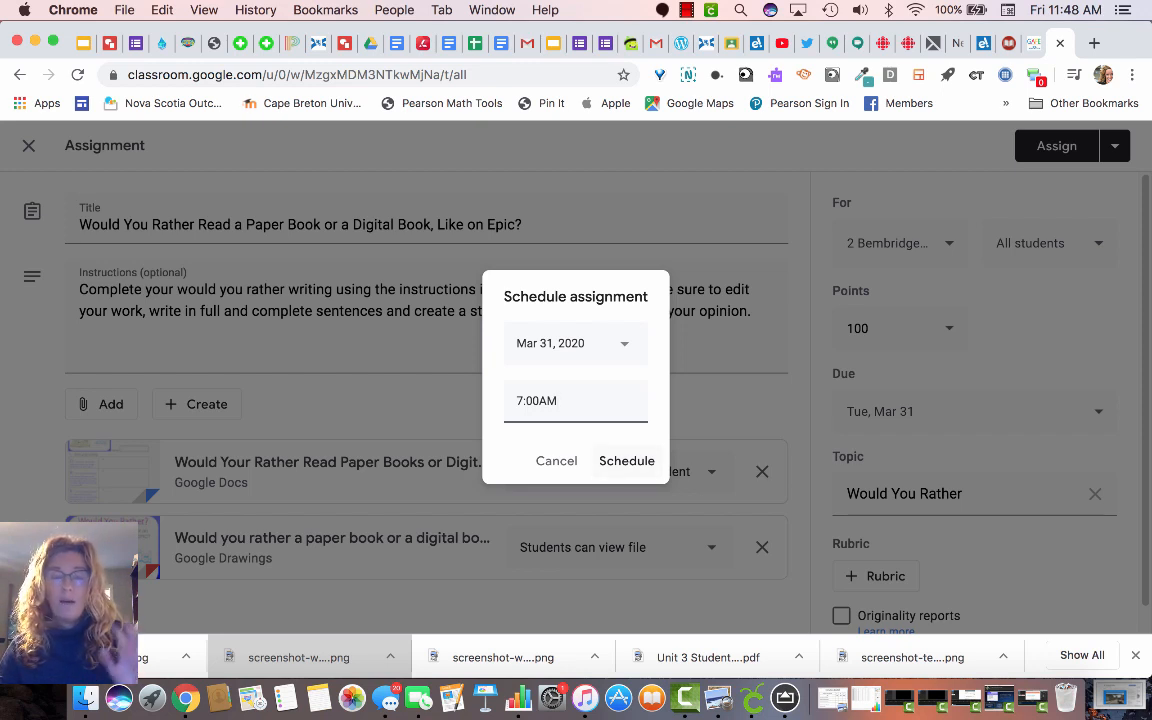
click(627, 461)
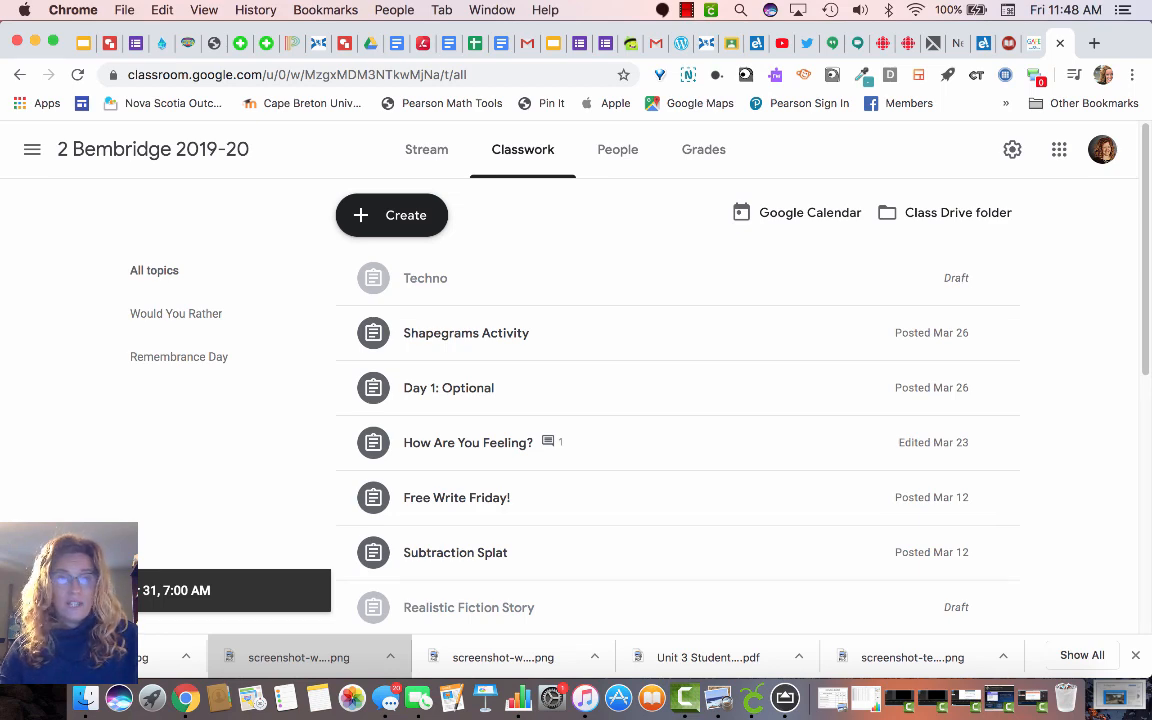
Review the scheduled assignment under the "Would You Rather" classwork topic, open its attached Google Docs document, and return to Classroom
scroll(678, 400, down, 3)
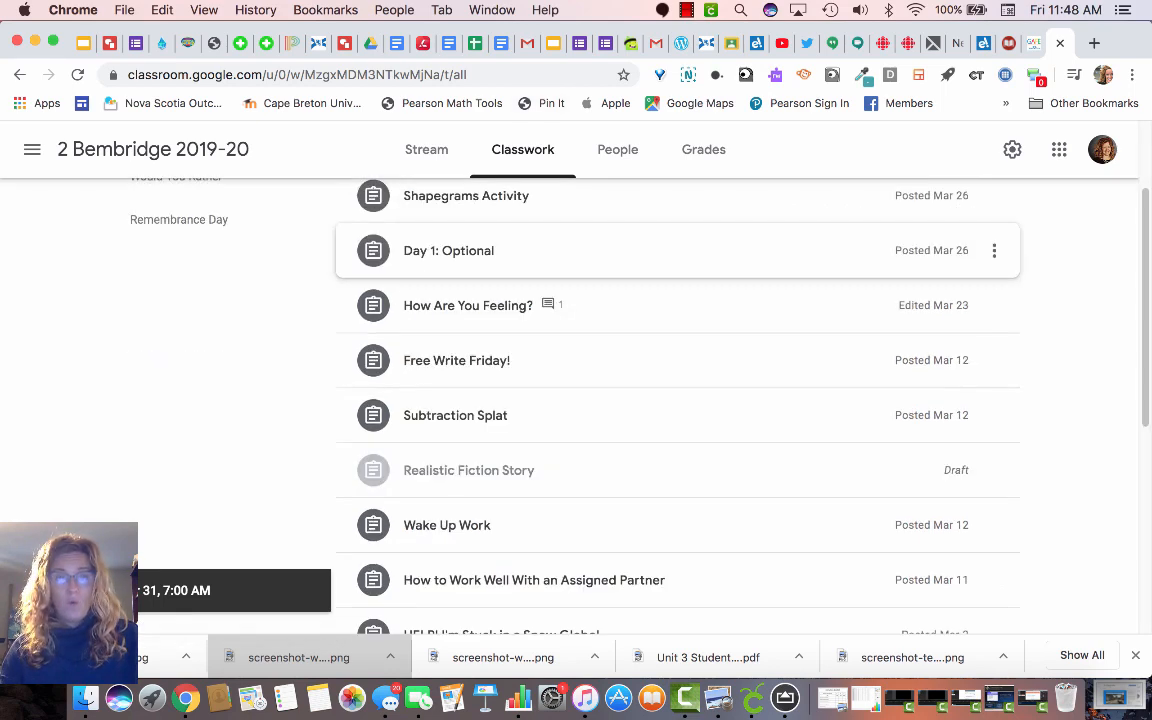
scroll(678, 400, up, 3)
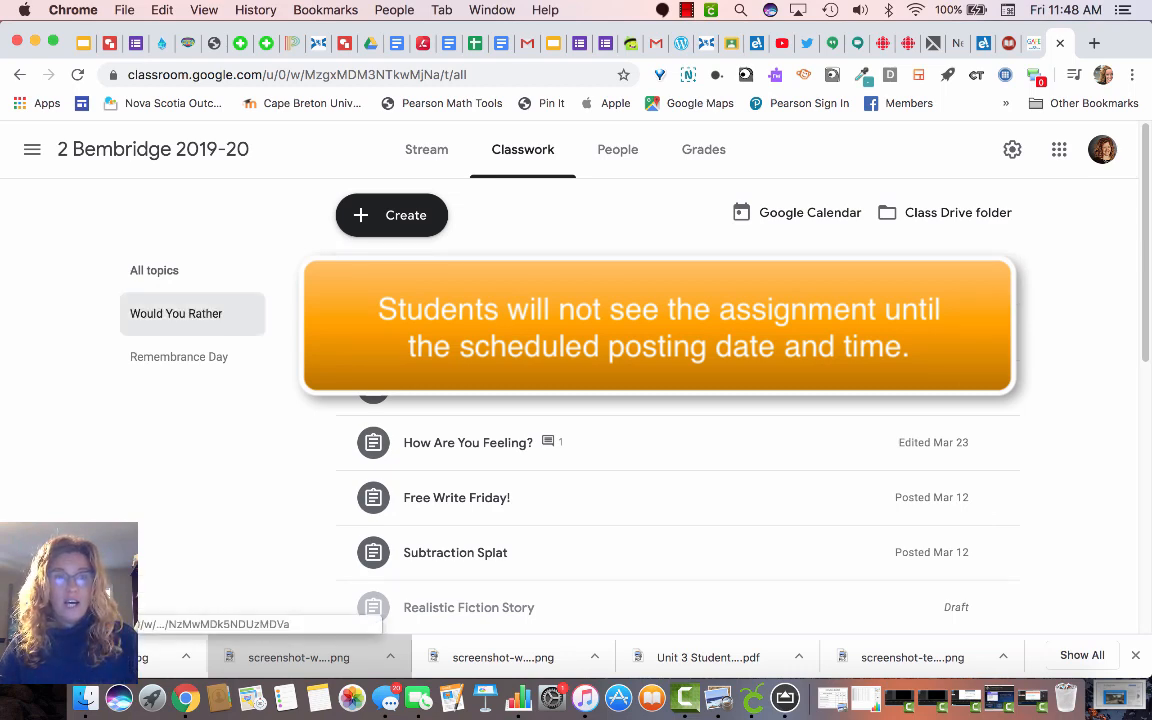
click(176, 313)
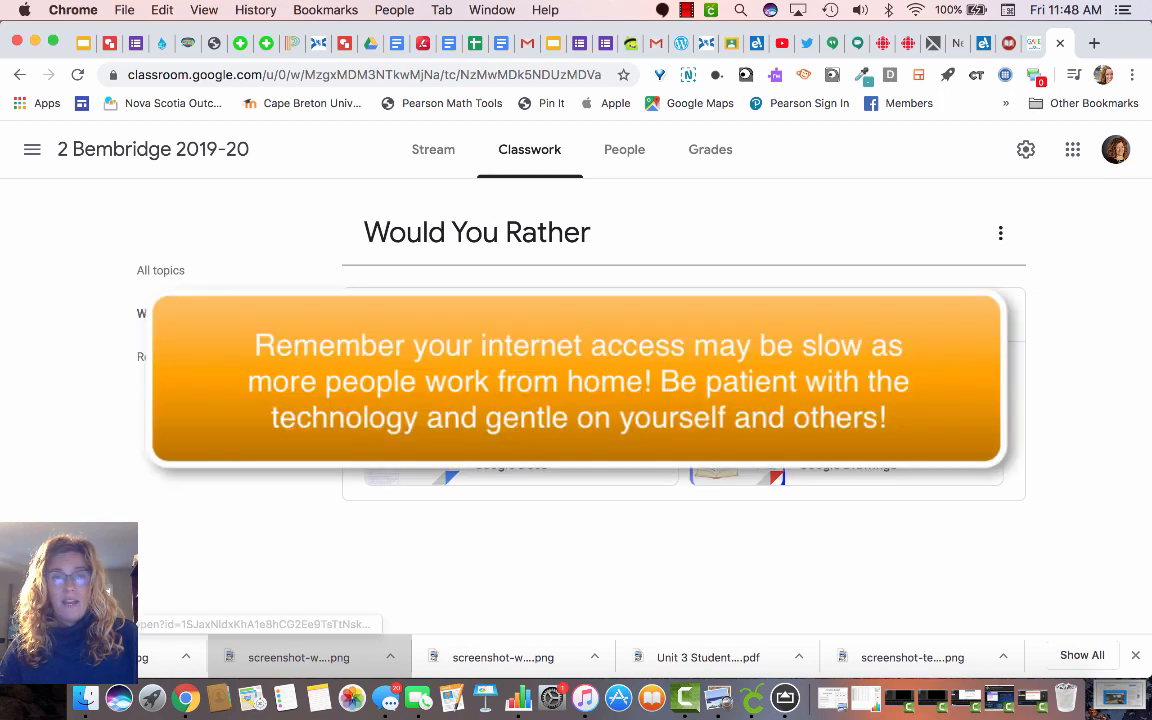
click(562, 444)
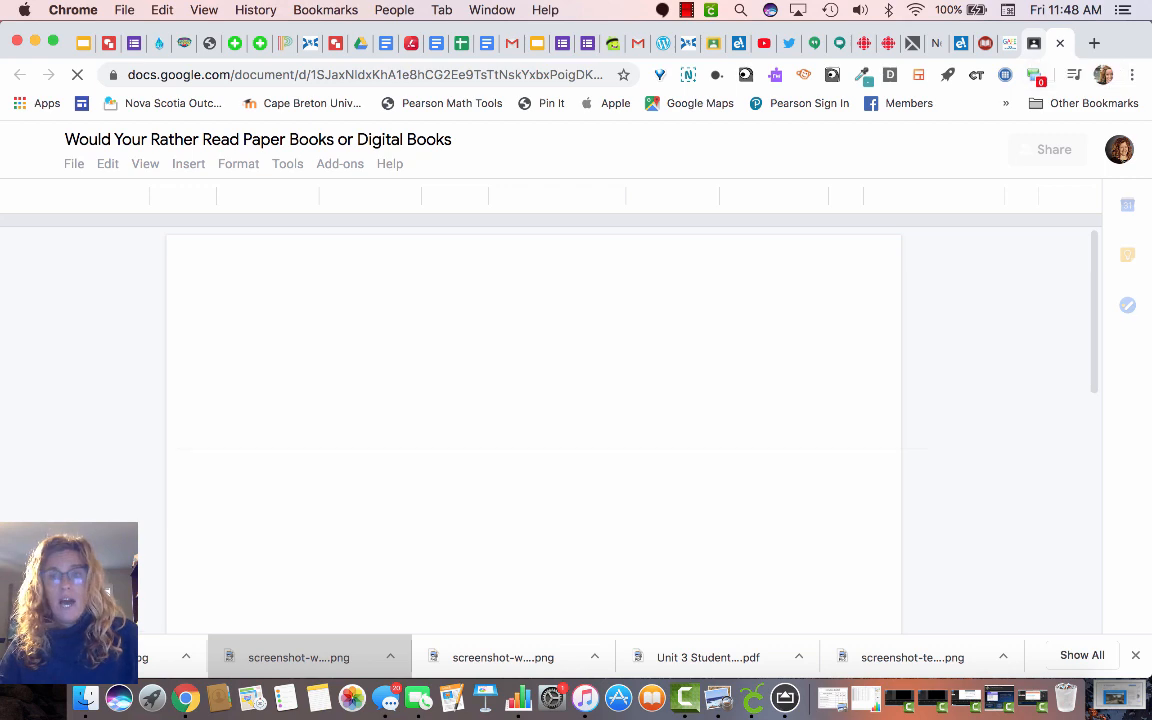
click(1034, 43)
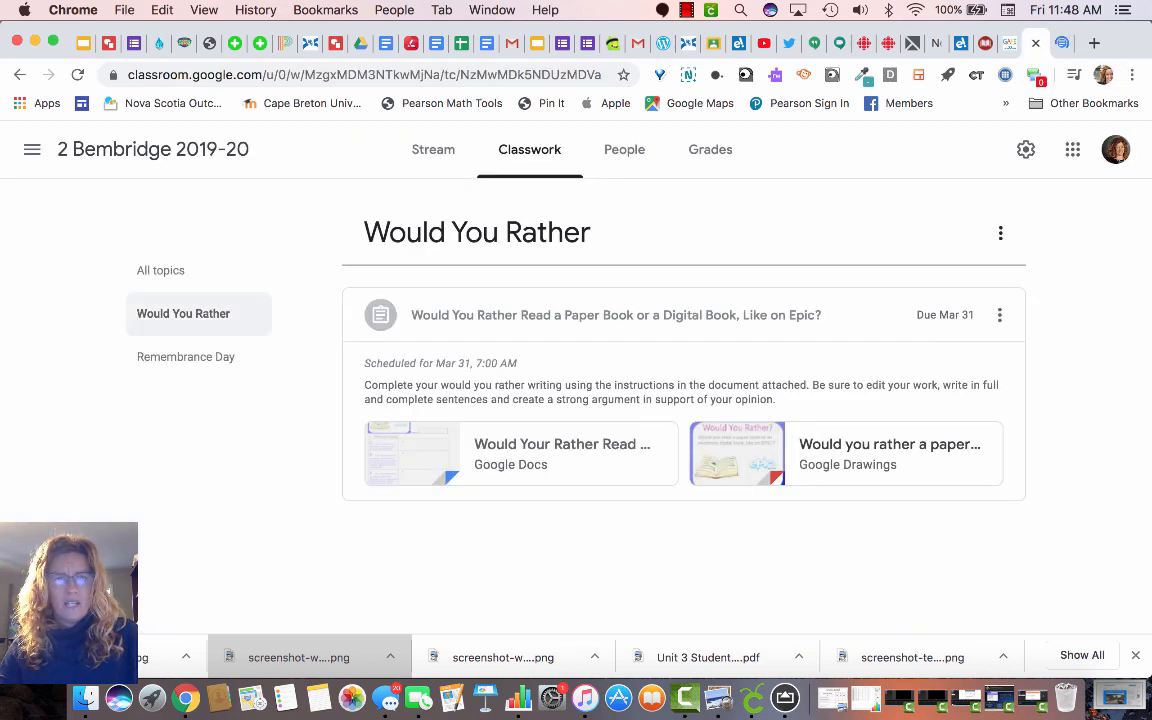
From the full classwork list, view the turned-in work for "Free Write Friday!" and open the first student's submission
click(530, 149)
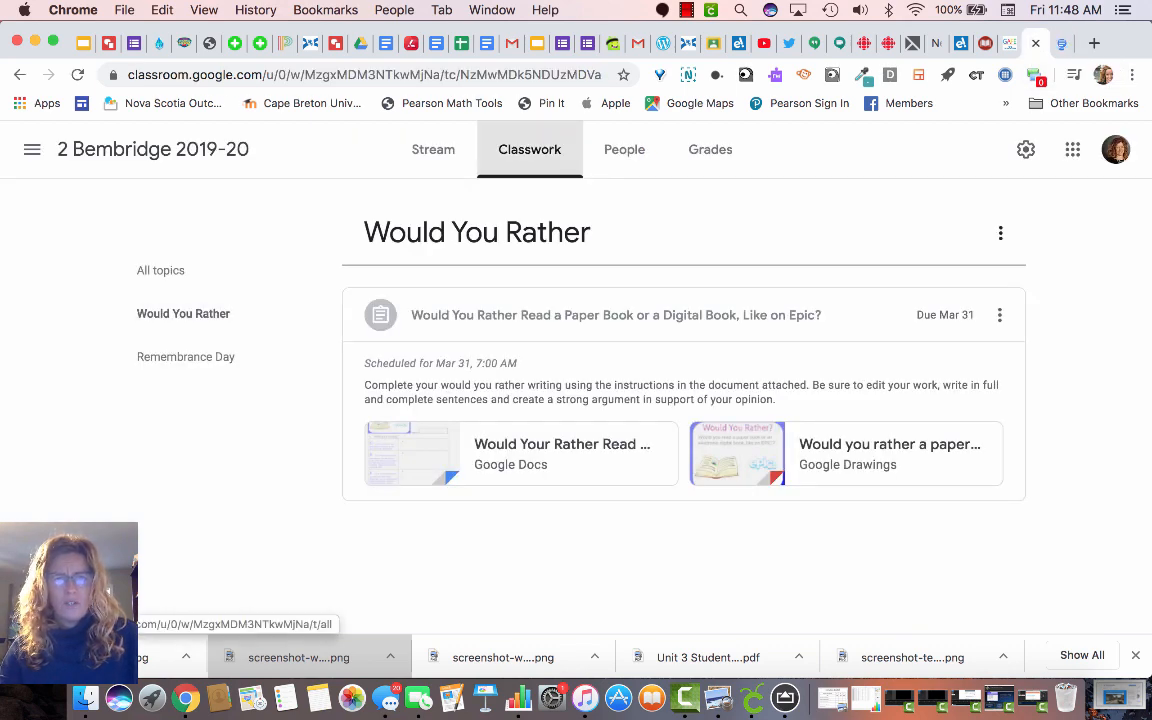
scroll(640, 375, down, 1)
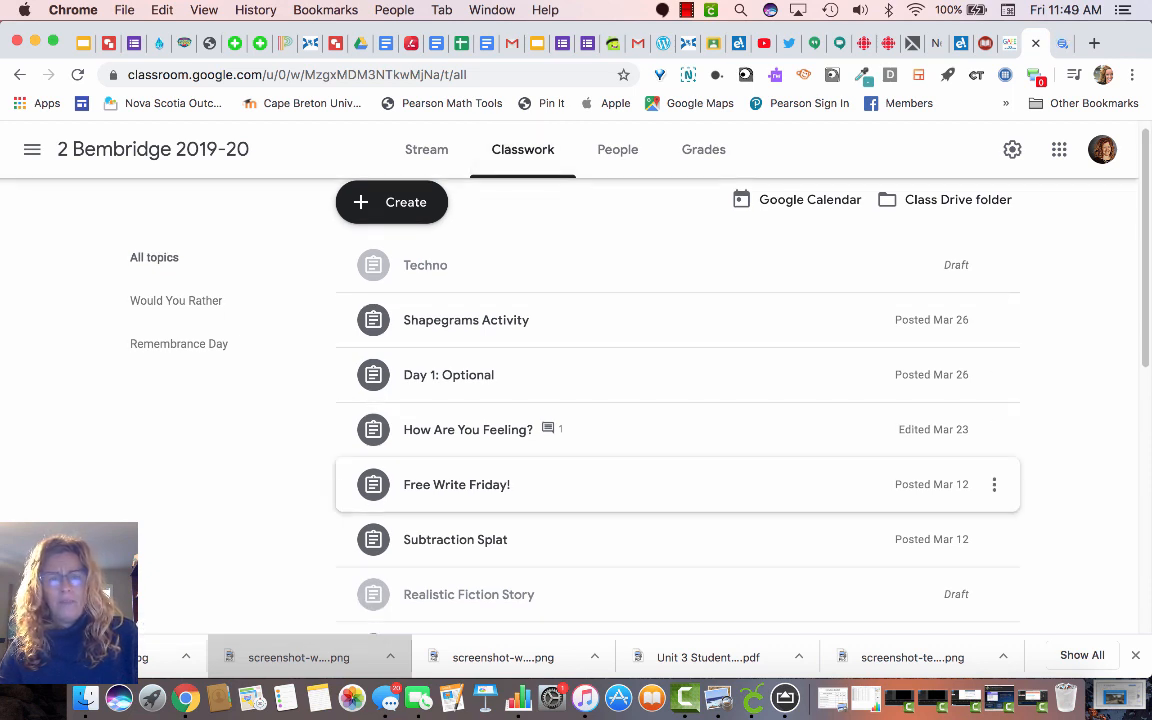
click(500, 485)
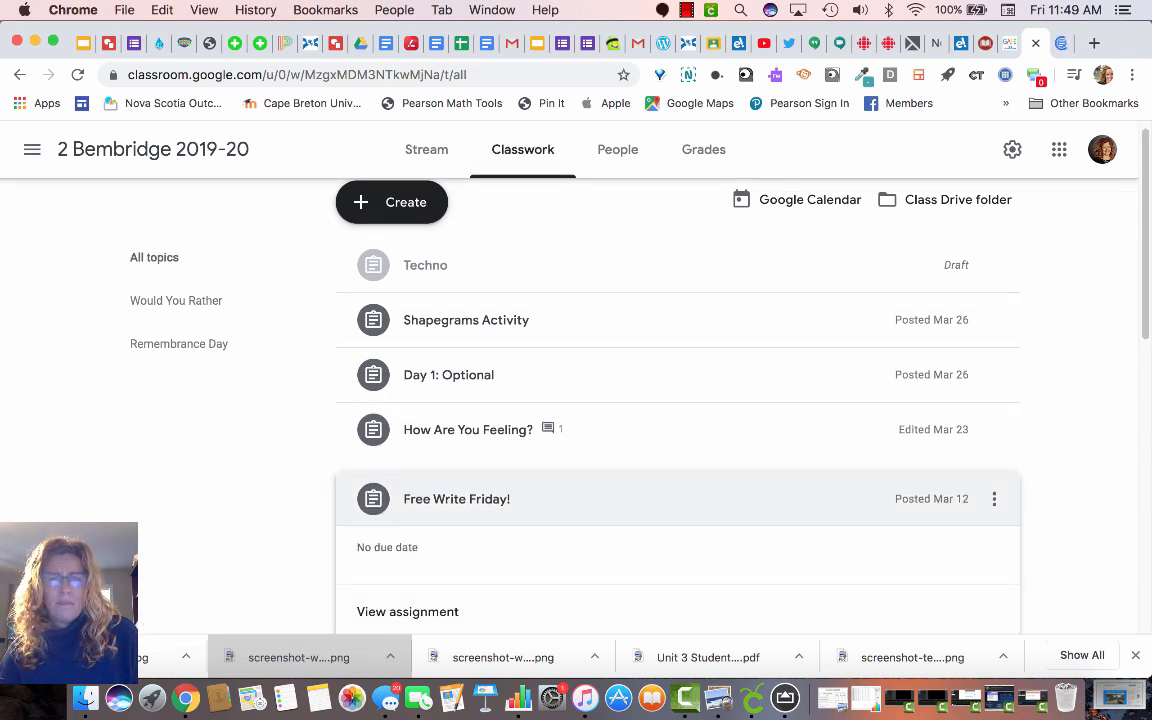
scroll(500, 485, down, 2)
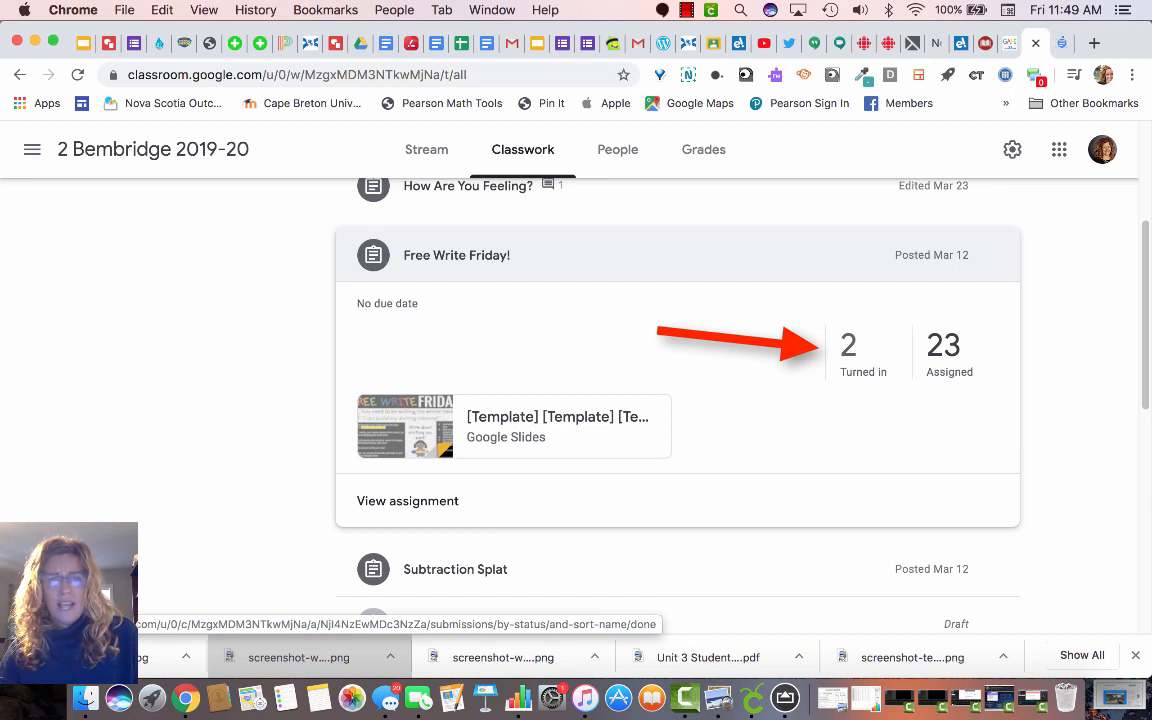
click(850, 348)
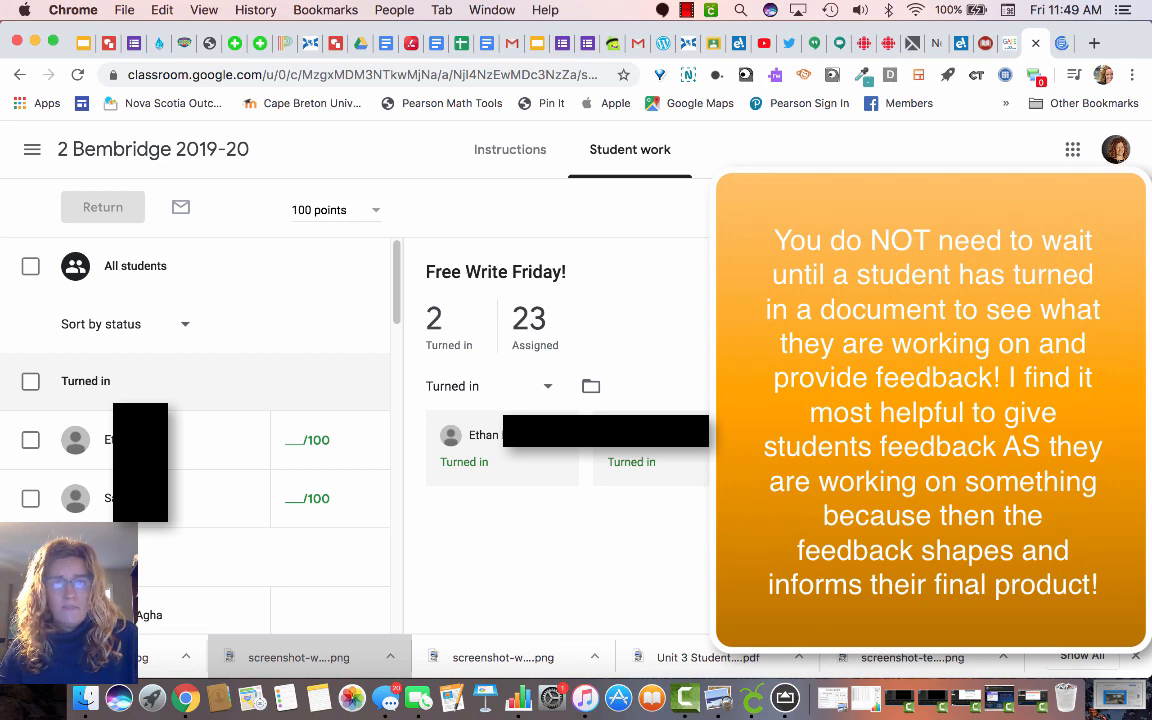
click(502, 500)
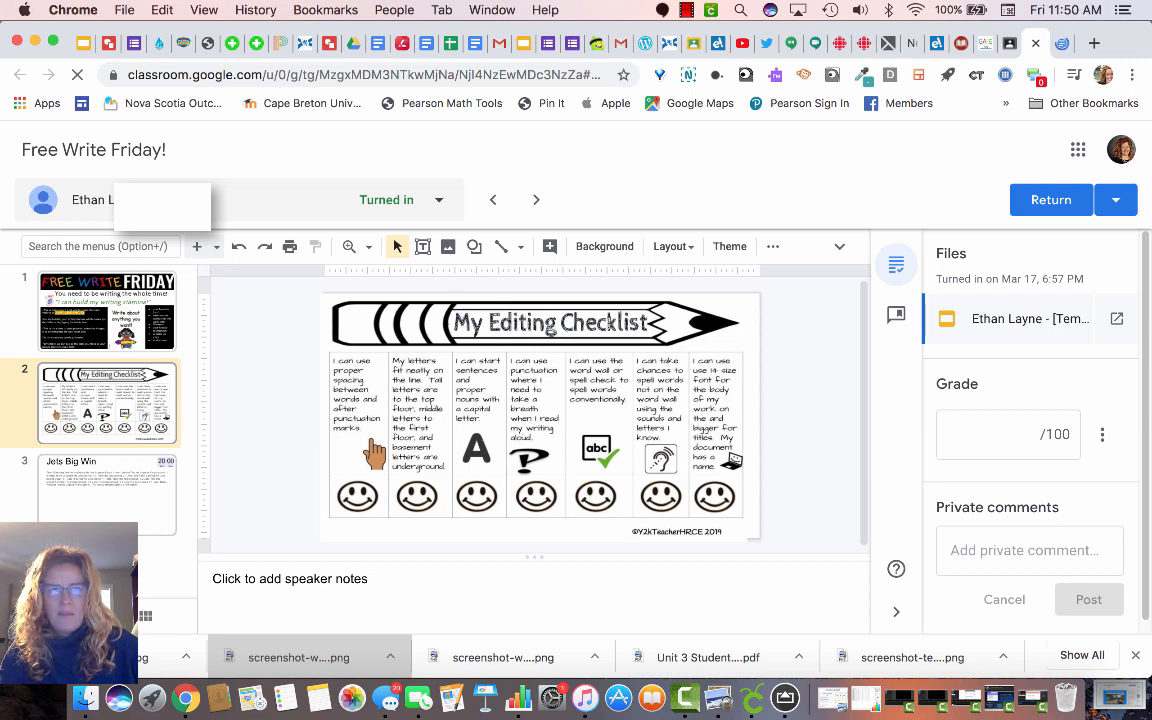
On the "Jets Big Win" slide, post a comment on the closing sentences telling the student to show scores as 6:4
click(107, 492)
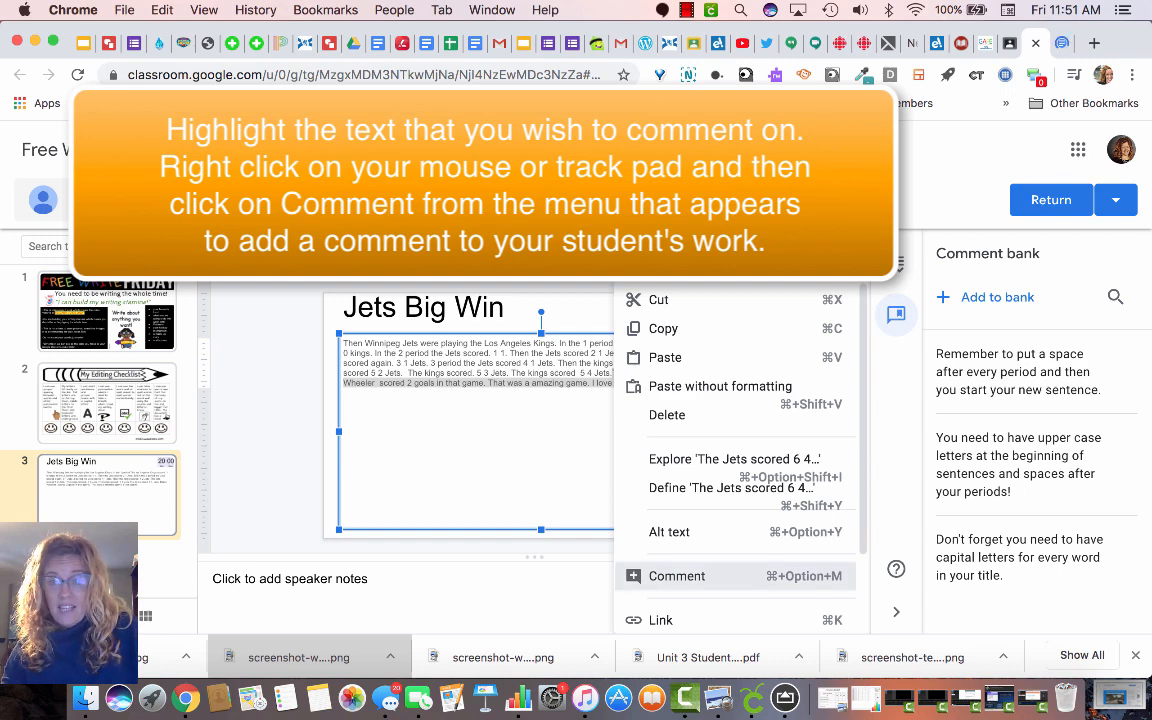
click(676, 576)
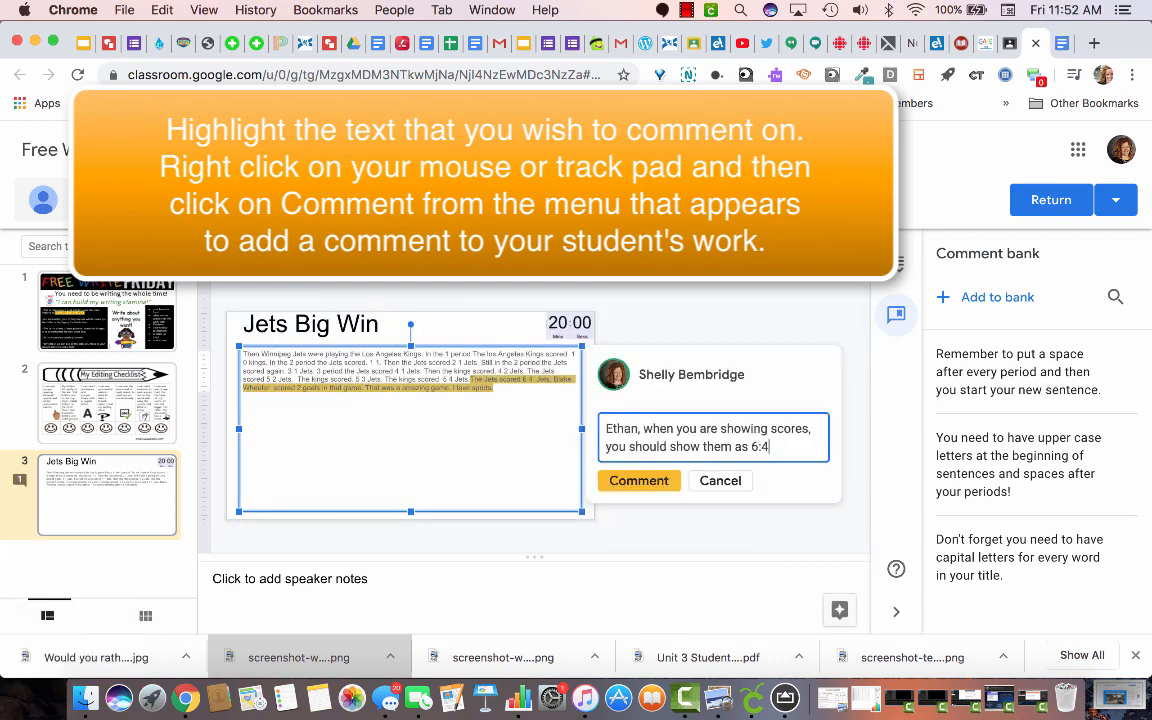
click(639, 481)
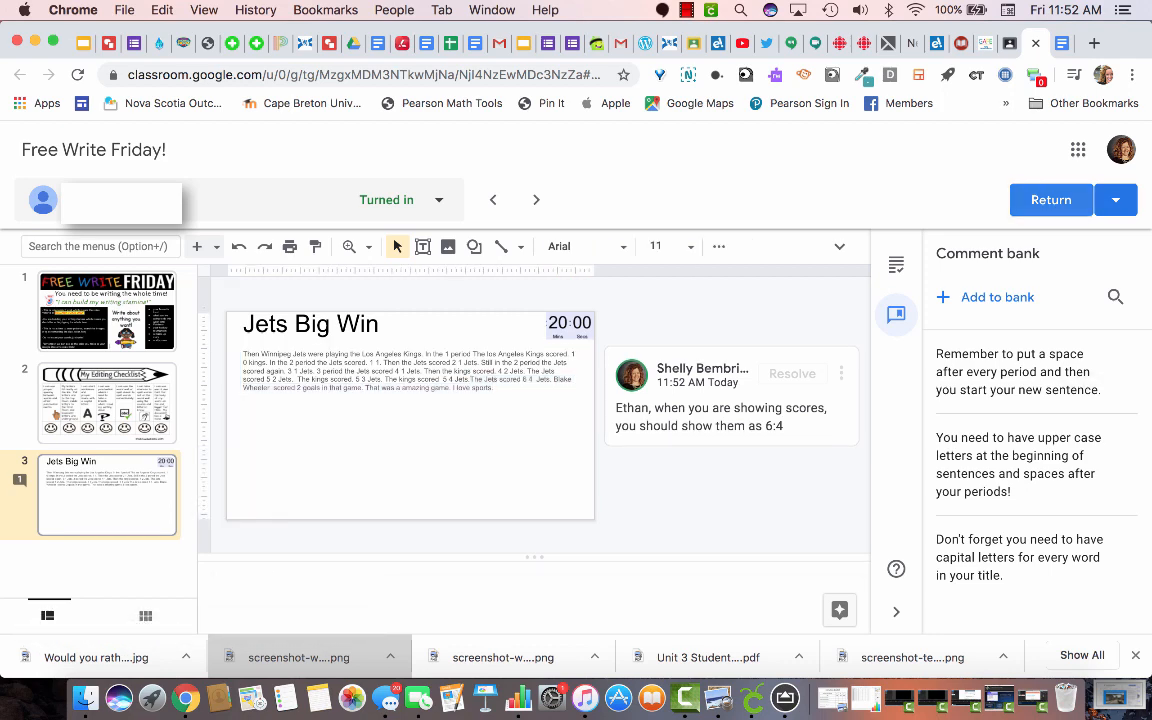
Return the "Free Write Friday!" work to the student without a grade
click(1051, 199)
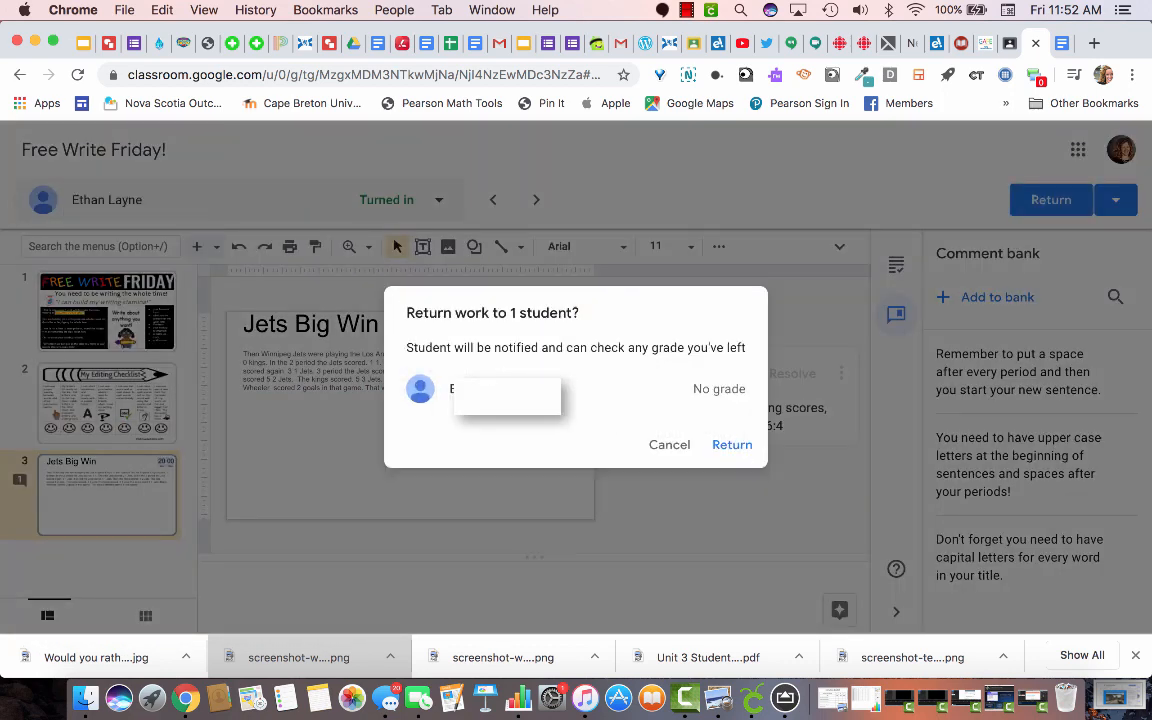